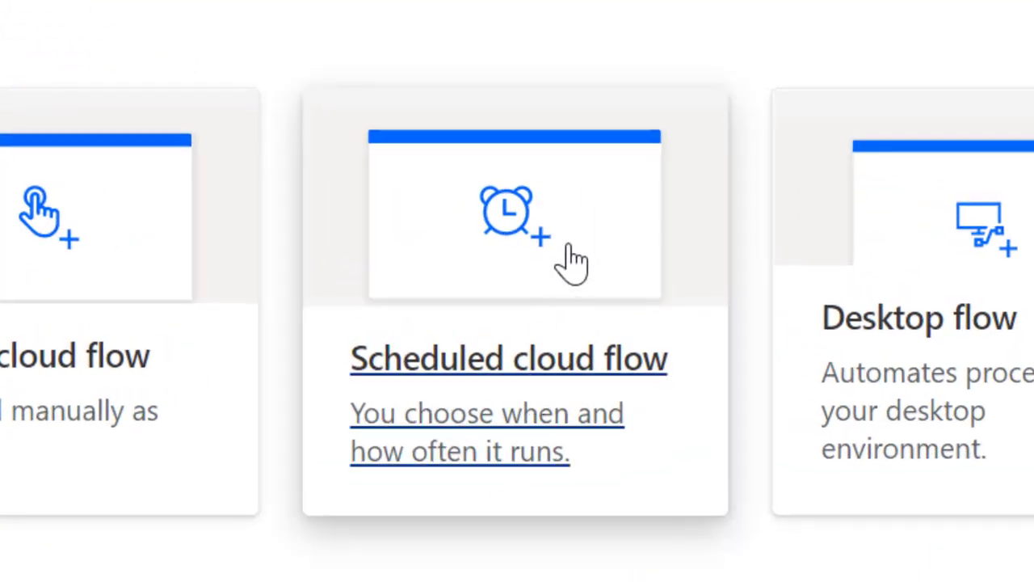
# Start a scheduled cloud flow named 'Reminder MS Power Night'
pyautogui.click(571, 259)
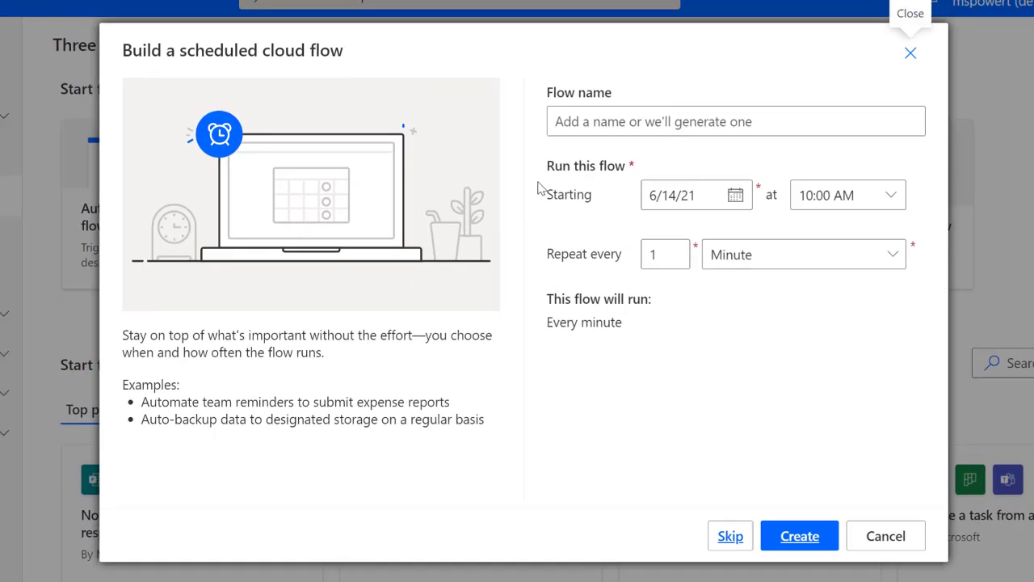
pyautogui.click(672, 122)
pyautogui.write('Re')
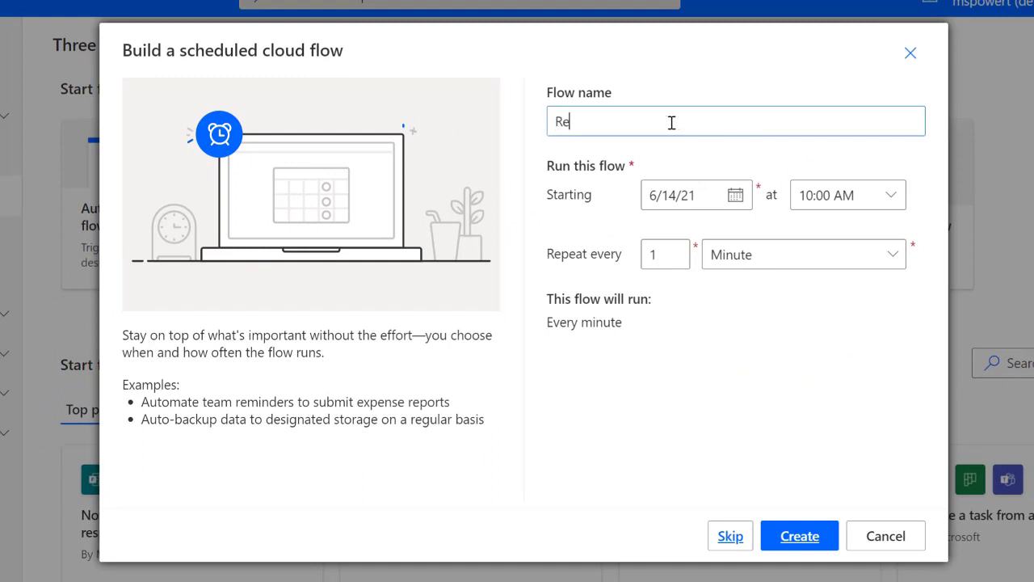
pyautogui.write('minder MS Pow')
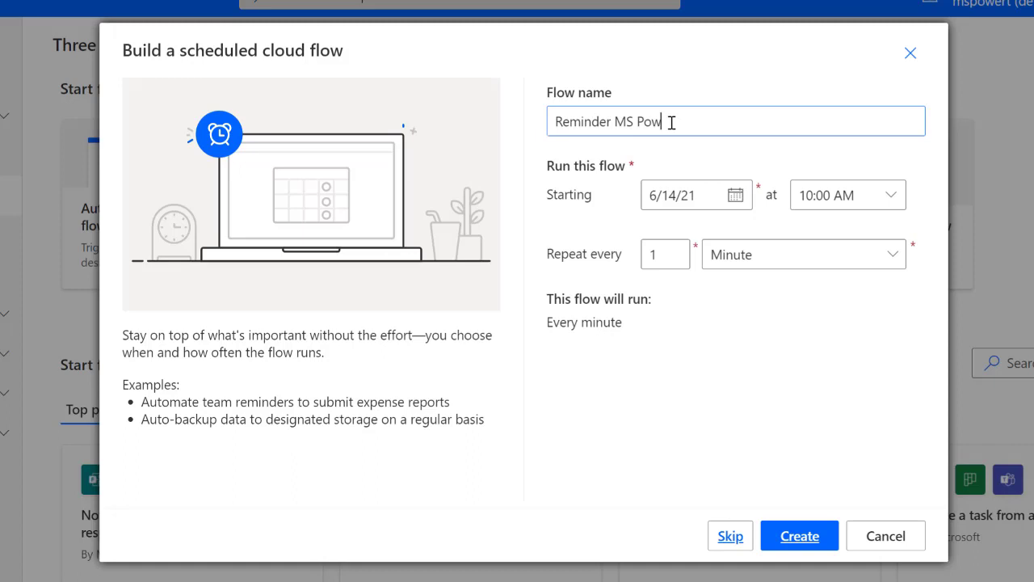
pyautogui.write('er Night')
# Set the schedule to start 6/2/21 and repeat every 3 days
pyautogui.click(740, 202)
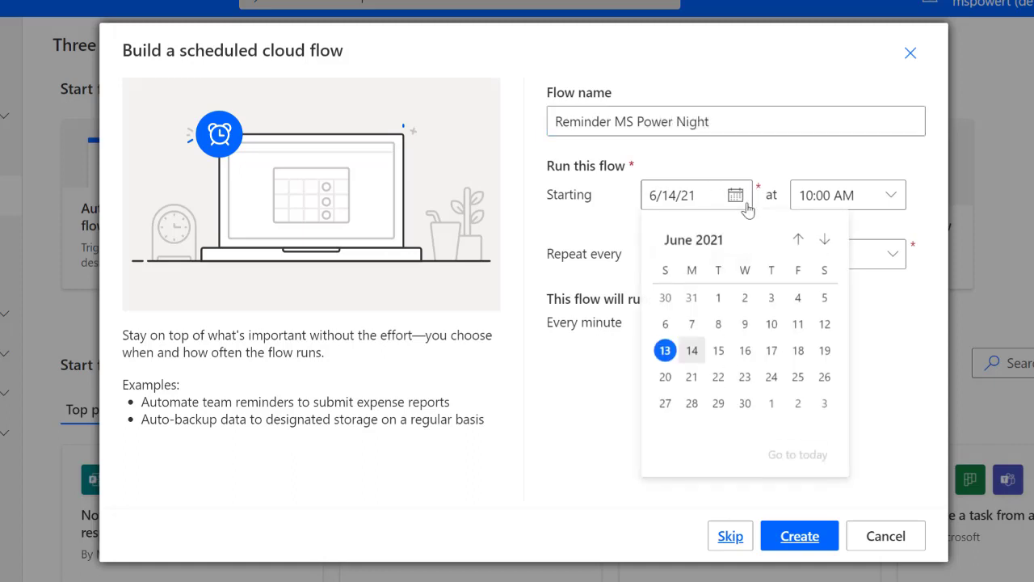
pyautogui.click(744, 298)
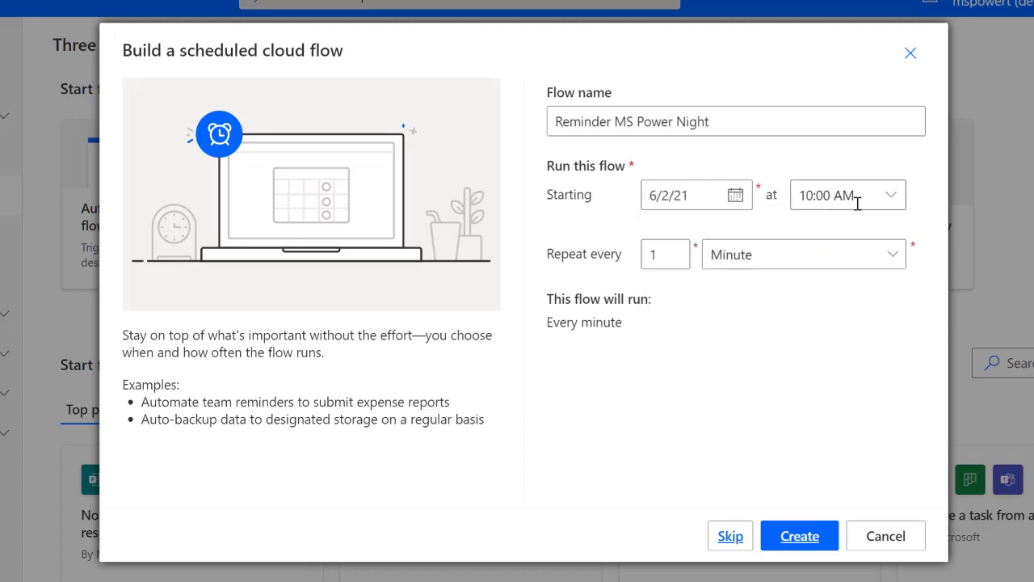
pyautogui.click(685, 250)
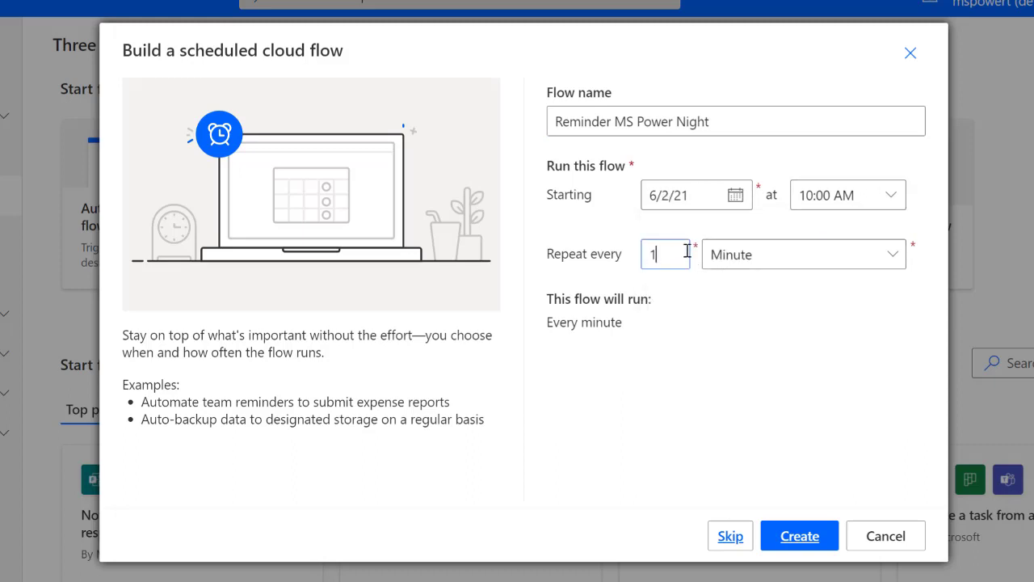
pyautogui.press('BackSpace')
pyautogui.write('3')
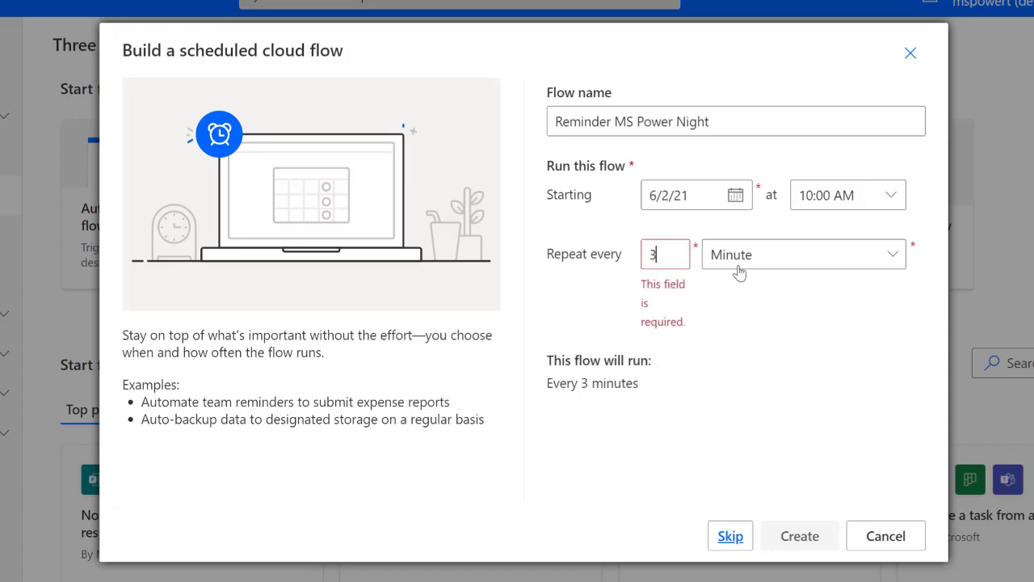
pyautogui.click(774, 248)
pyautogui.click(762, 355)
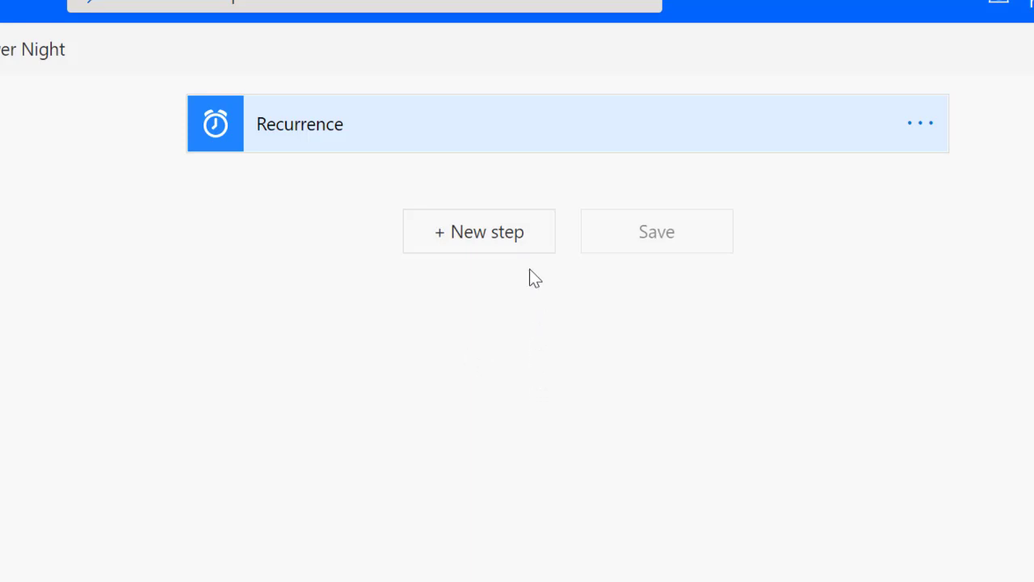
# Add a List rows present in a table action after the Recurrence trigger
pyautogui.click(509, 243)
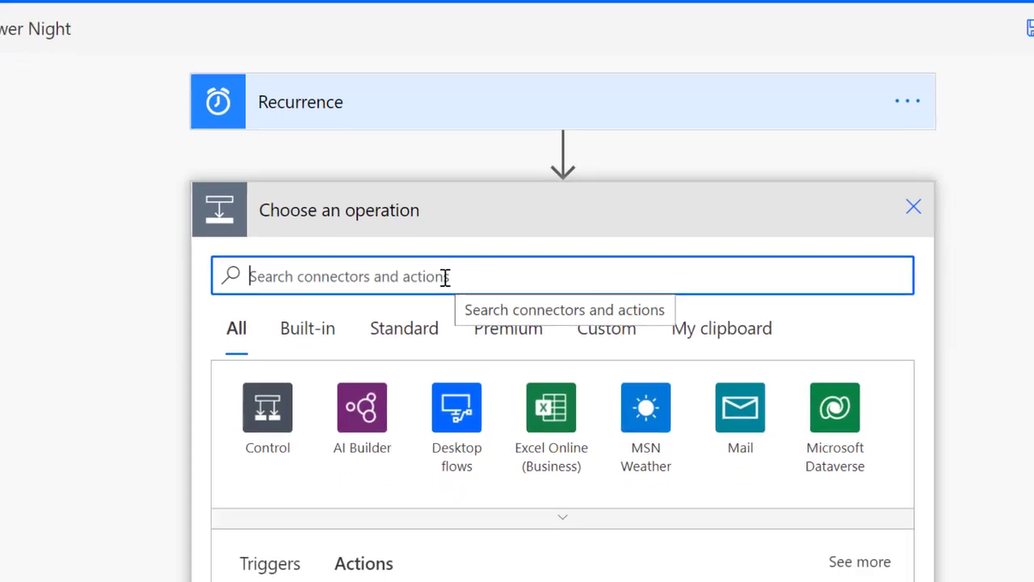
pyautogui.write('list ro')
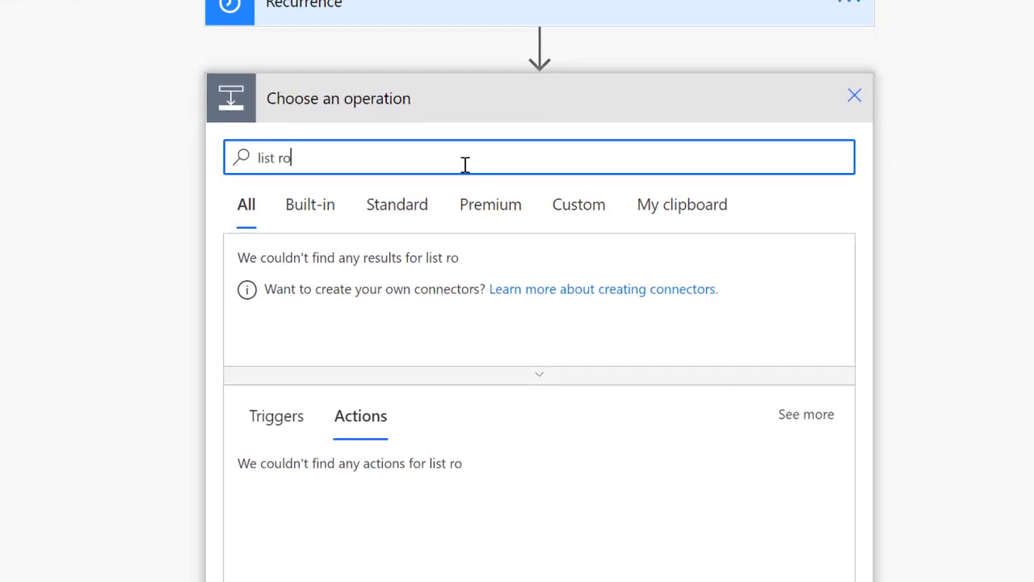
pyautogui.write('ws')
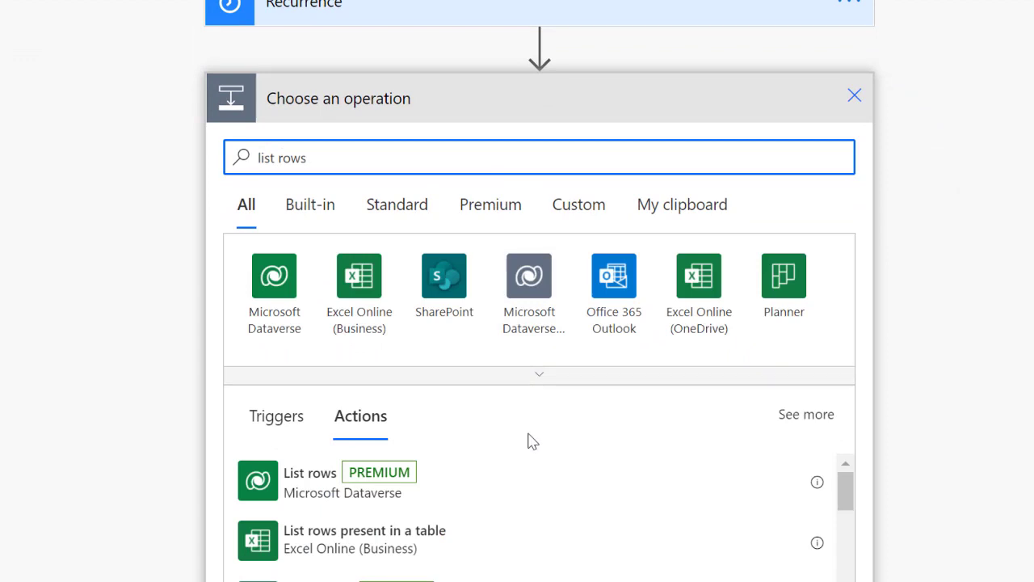
pyautogui.scroll(-2, 529, 441)
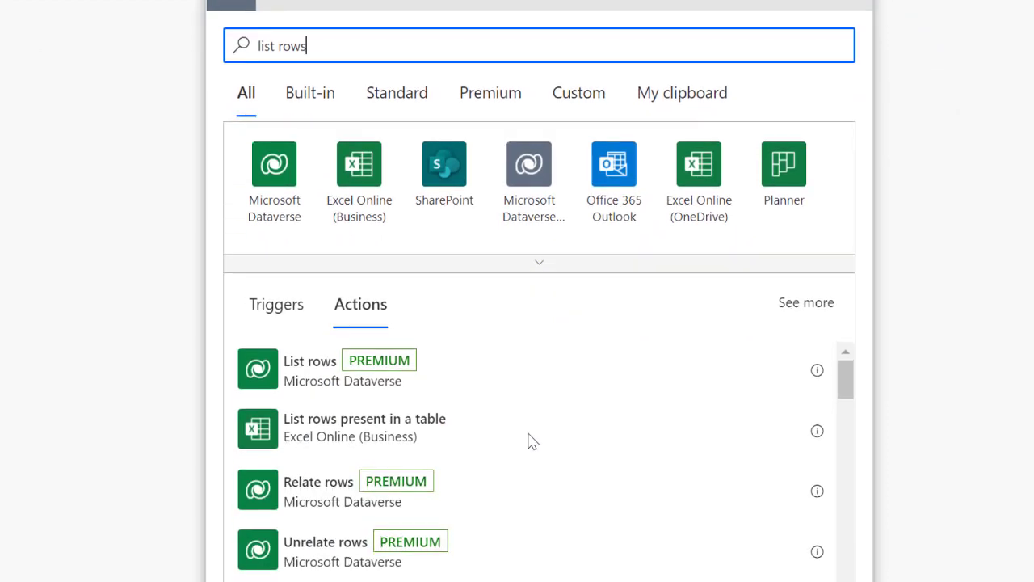
pyautogui.click(396, 433)
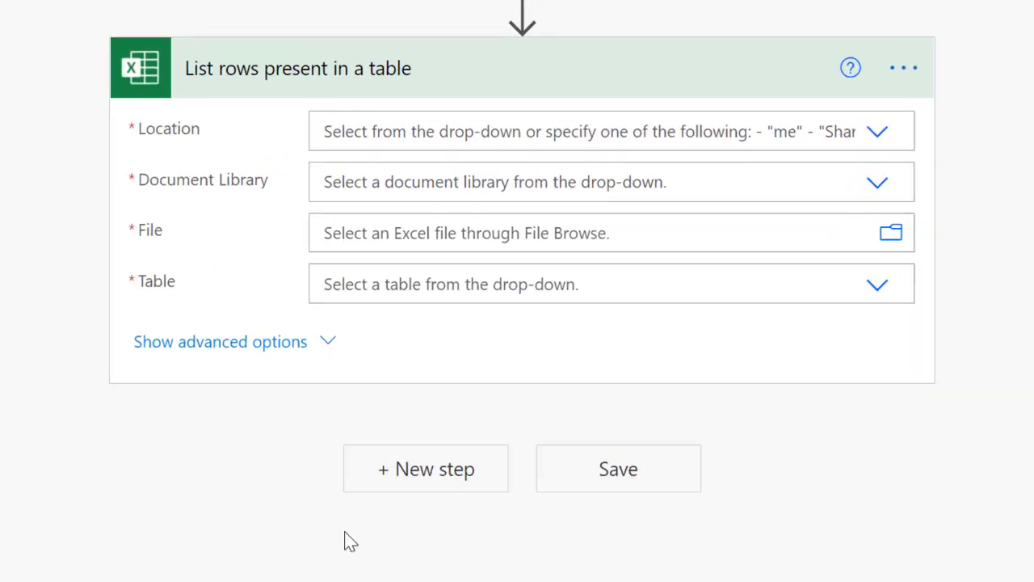
# Point it at Table1 in PowerNight Event Reminder.xlsx on OneDrive for Business
pyautogui.click(877, 134)
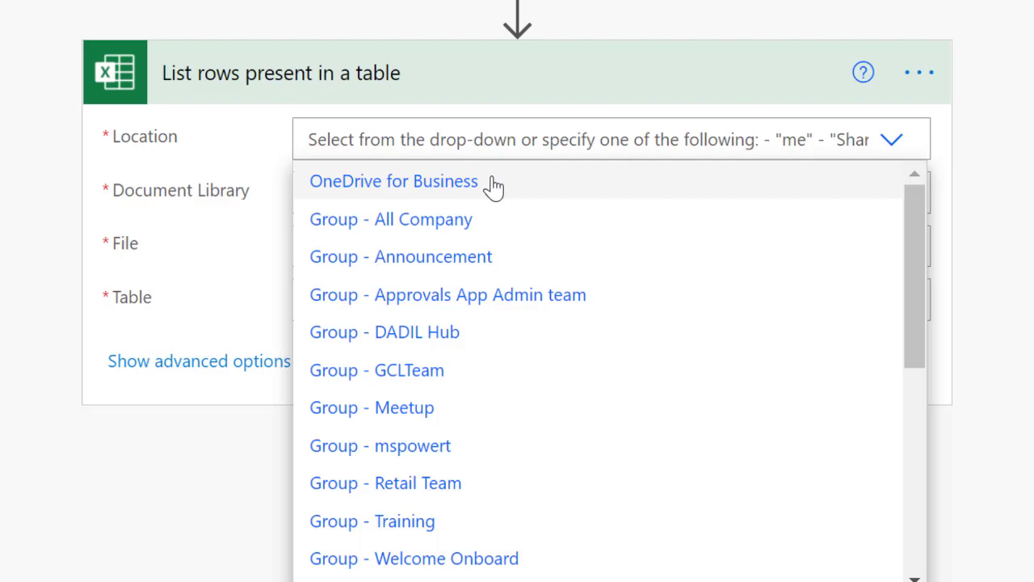
pyautogui.click(493, 183)
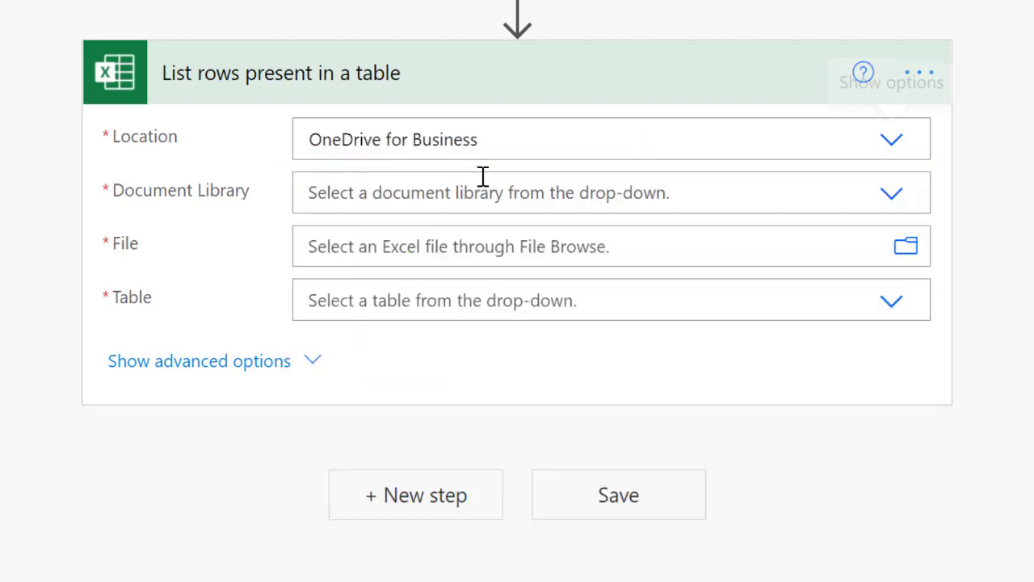
pyautogui.click(900, 201)
pyautogui.click(356, 252)
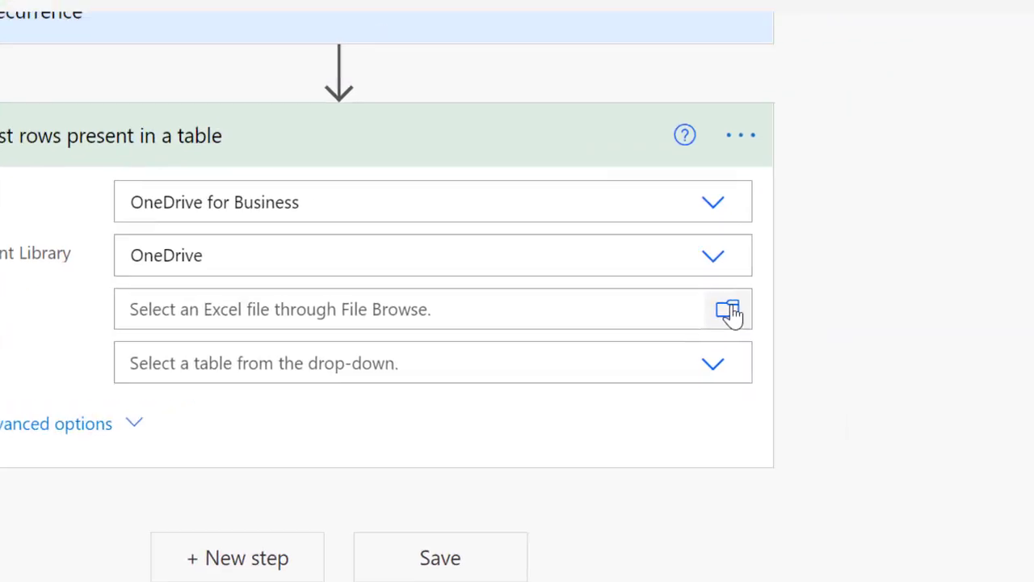
pyautogui.click(730, 314)
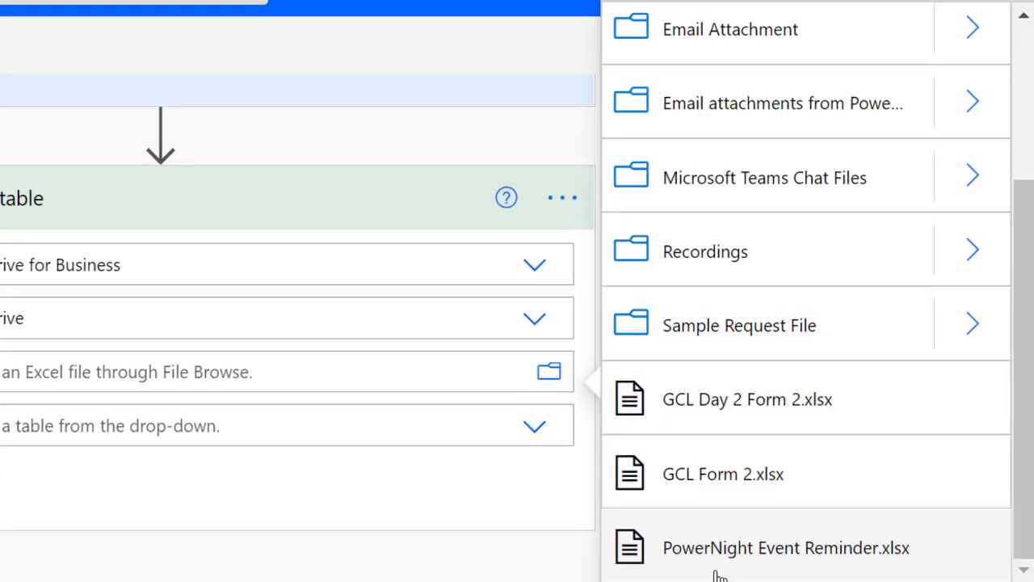
pyautogui.click(781, 557)
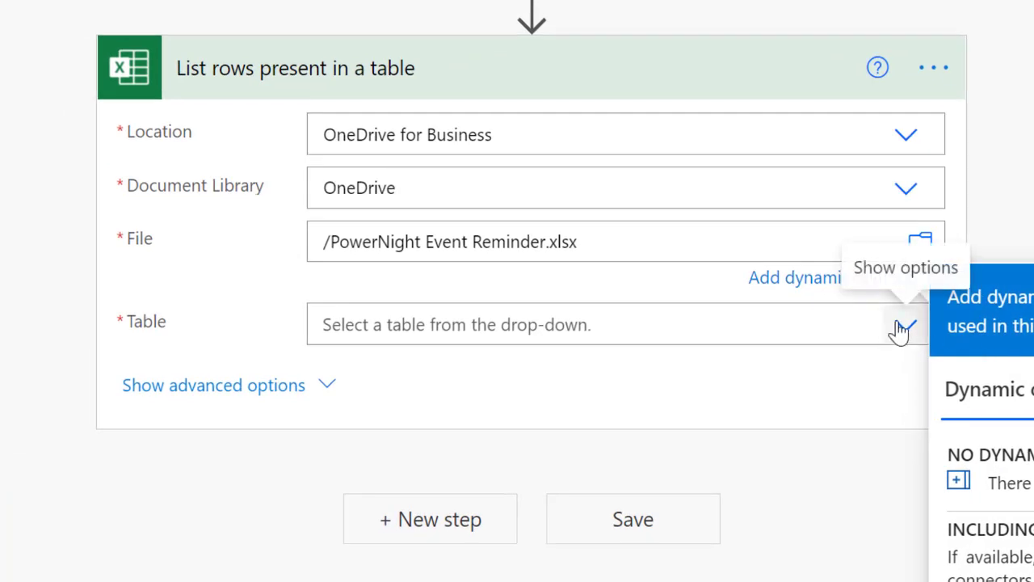
pyautogui.click(899, 330)
pyautogui.click(485, 352)
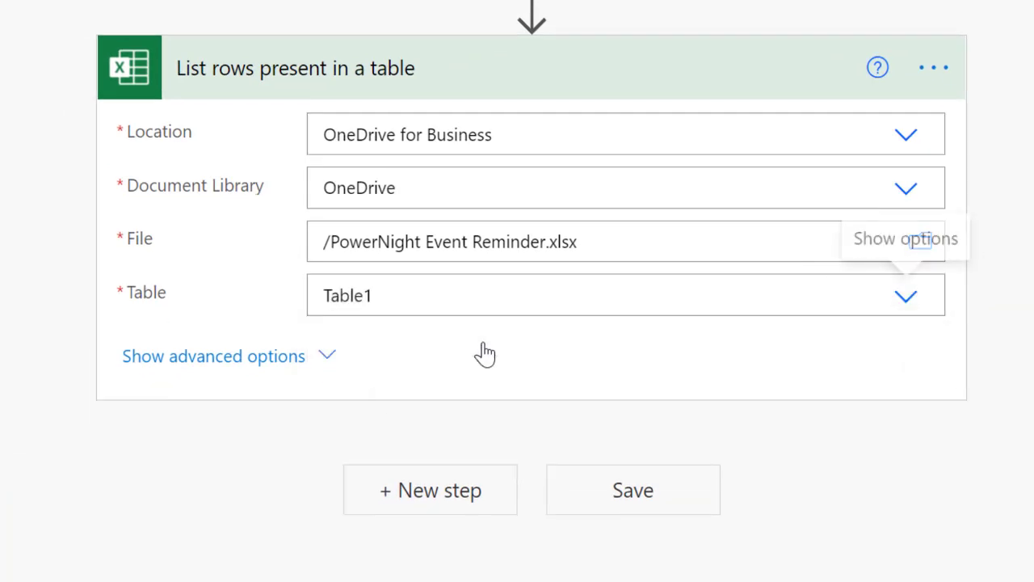
# Collapse the Excel step and add a Send an email (V2) action
pyautogui.click(524, 84)
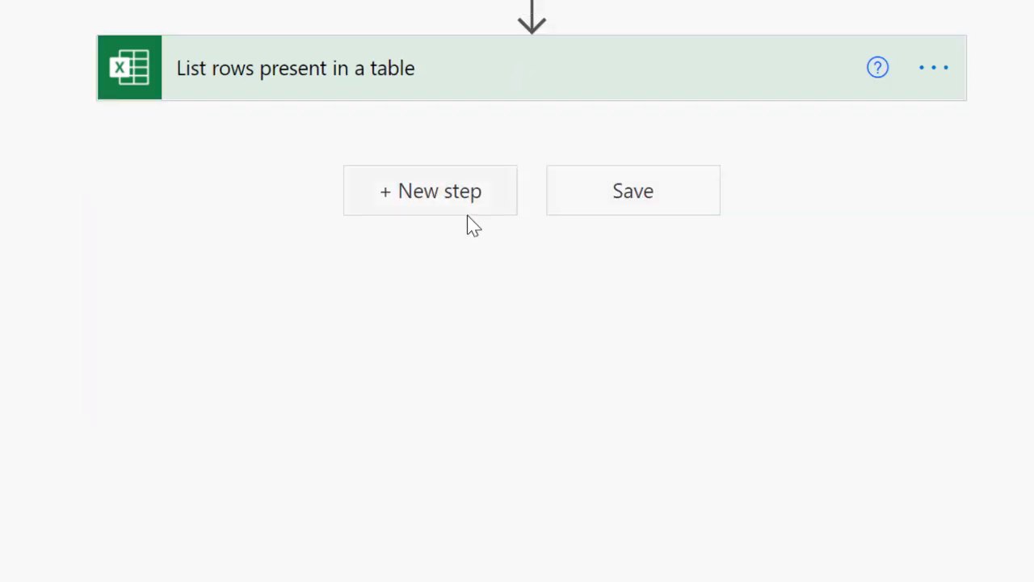
pyautogui.click(465, 208)
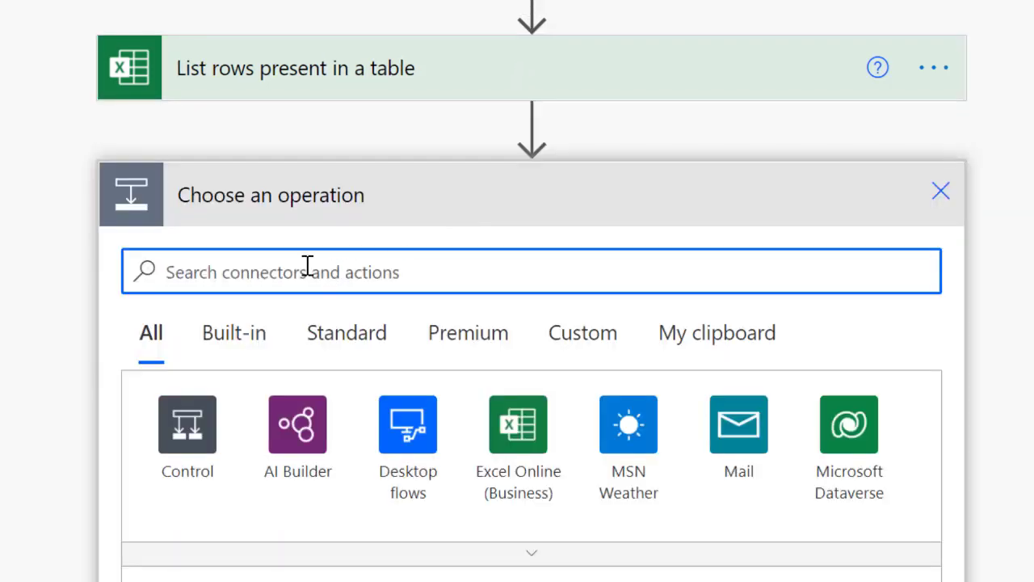
pyautogui.write('send an email')
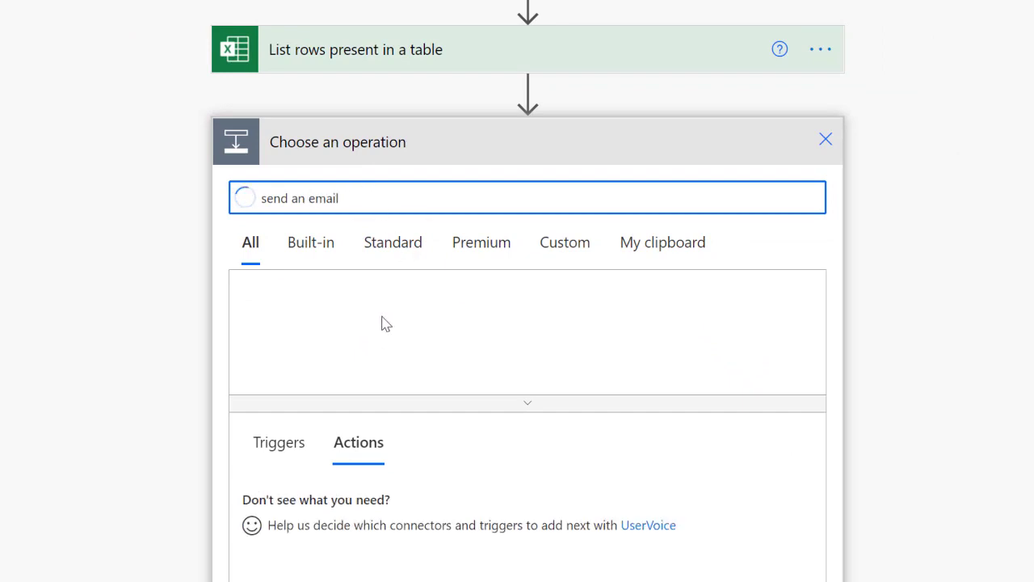
pyautogui.scroll(-3, 371, 323)
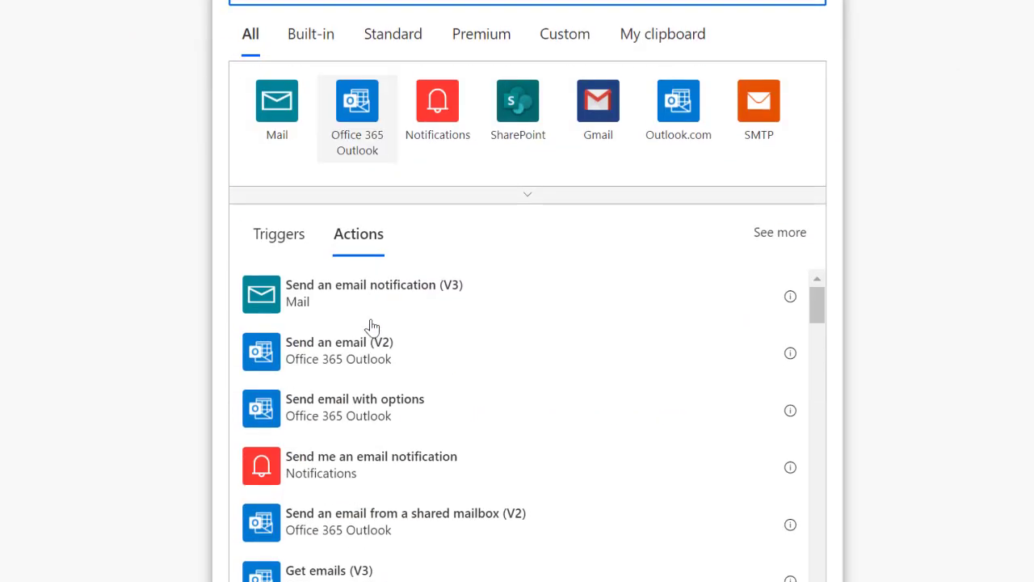
pyautogui.click(338, 361)
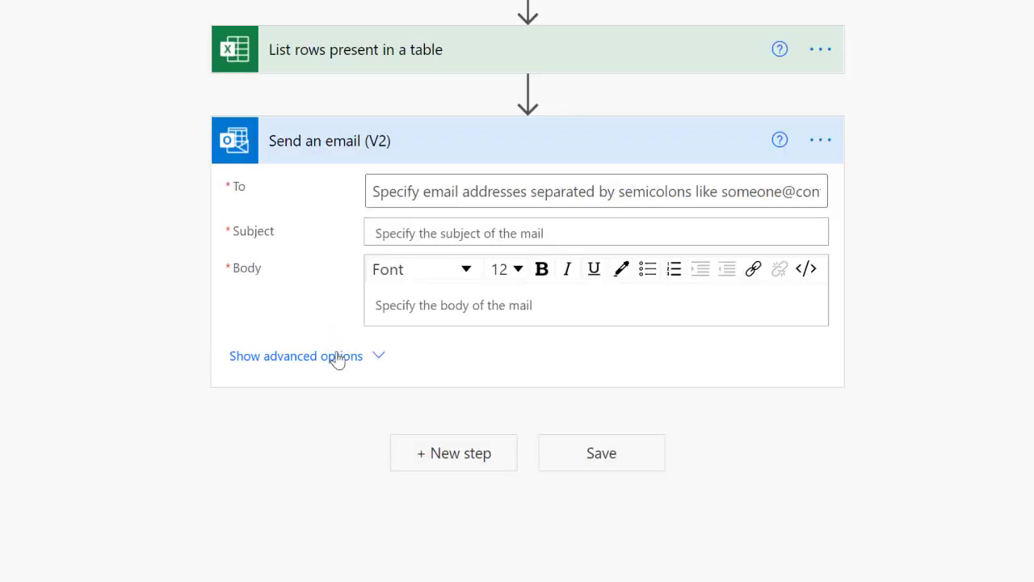
# Set the email's To field to the EmployeeEmail dynamic value
pyautogui.click(429, 188)
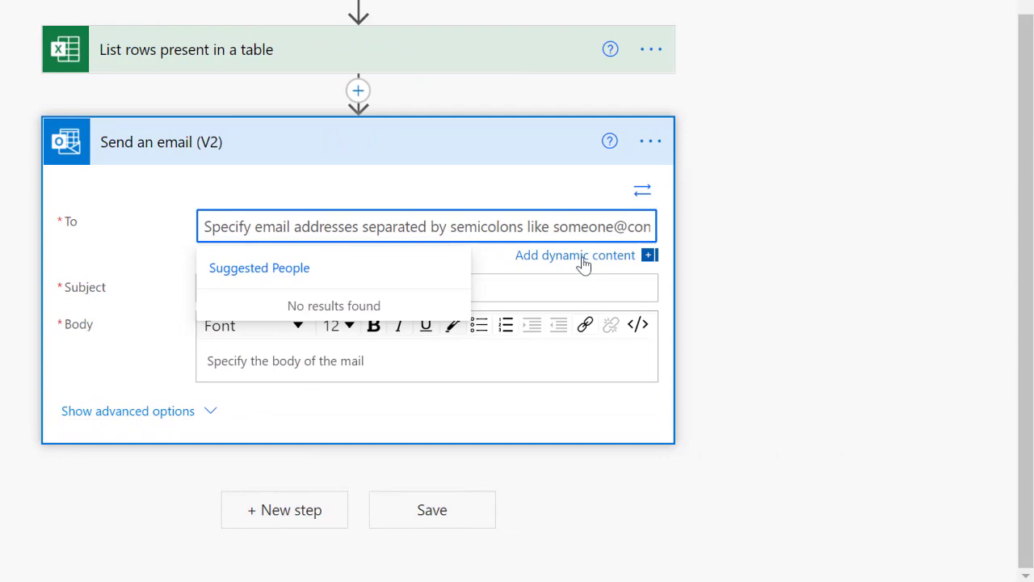
pyautogui.click(614, 257)
pyautogui.scroll(-3, 766, 222)
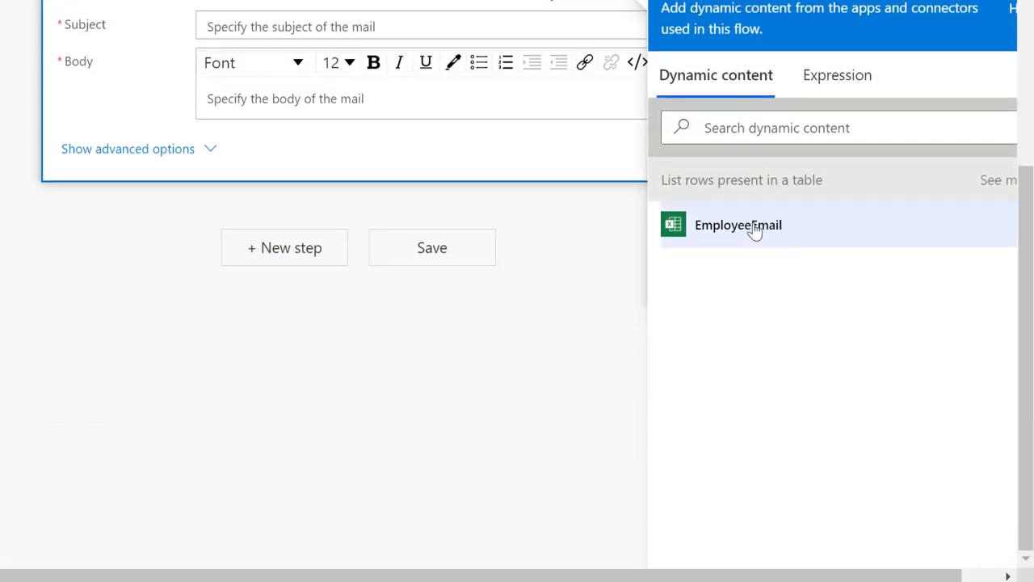
pyautogui.scroll(1, 752, 228)
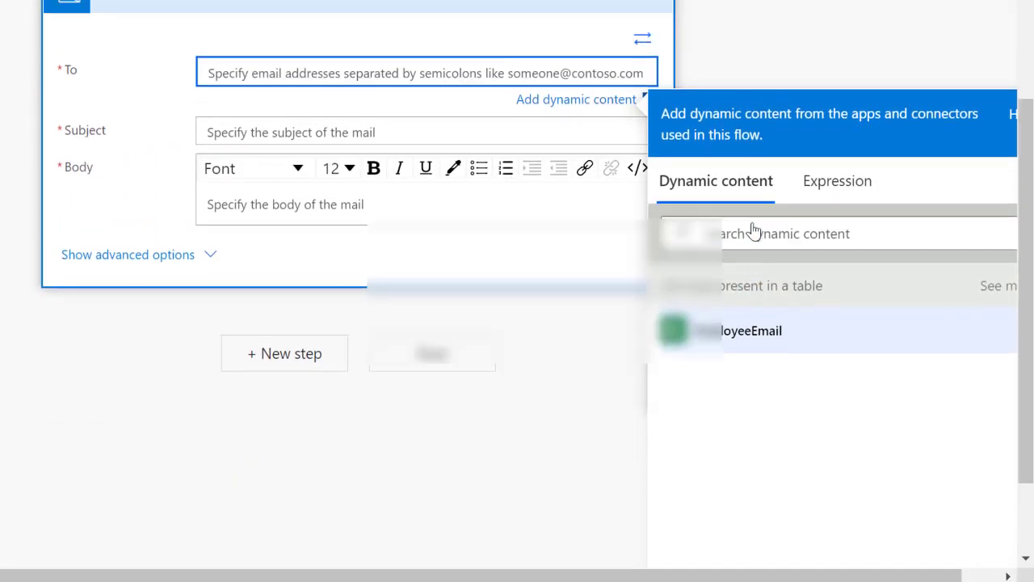
pyautogui.click(744, 337)
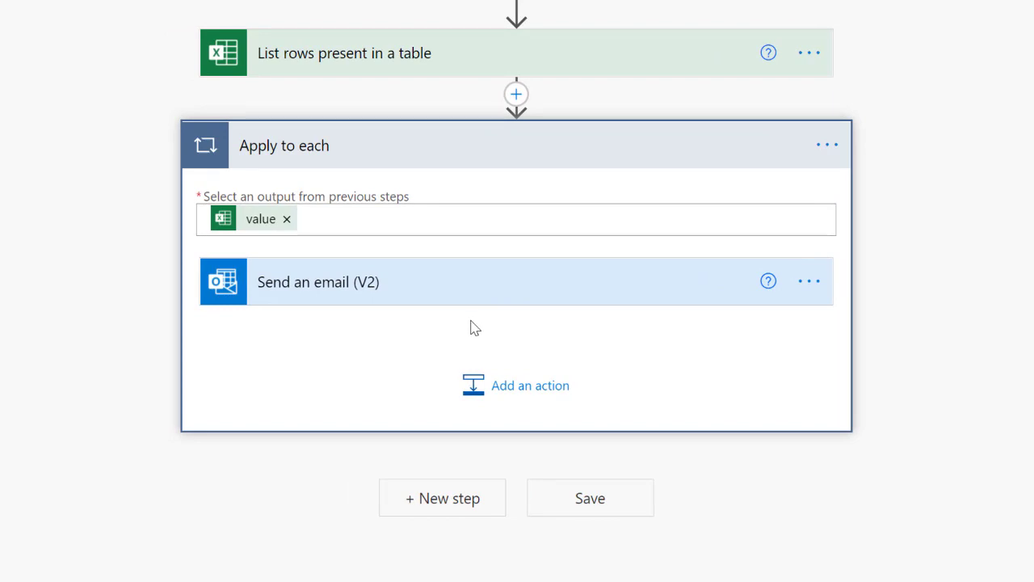
# Set the email subject to 'Reminder | MS Power Night'
pyautogui.click(492, 272)
pyautogui.scroll(-3, 491, 272)
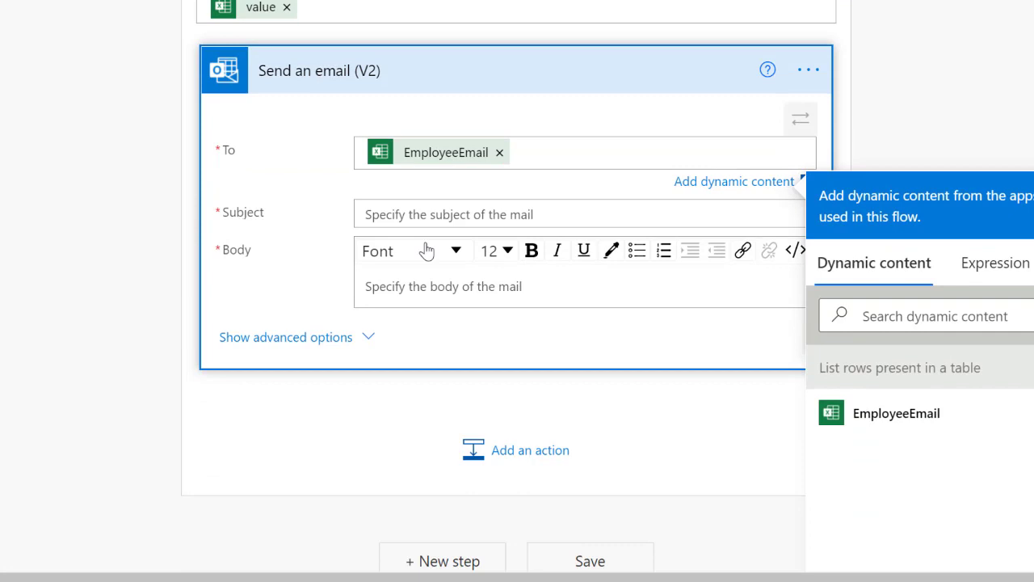
pyautogui.click(376, 212)
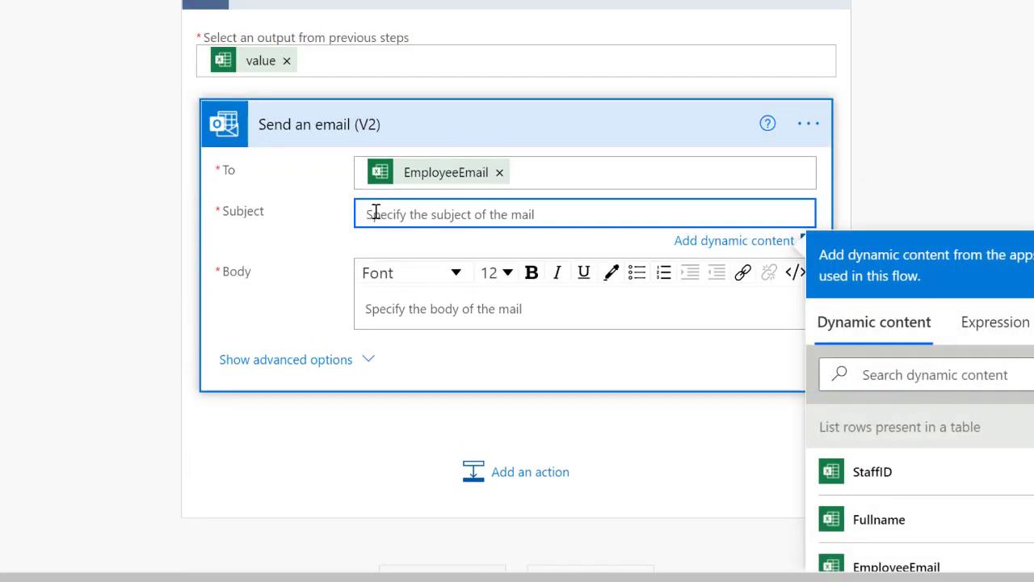
pyautogui.write('Remind')
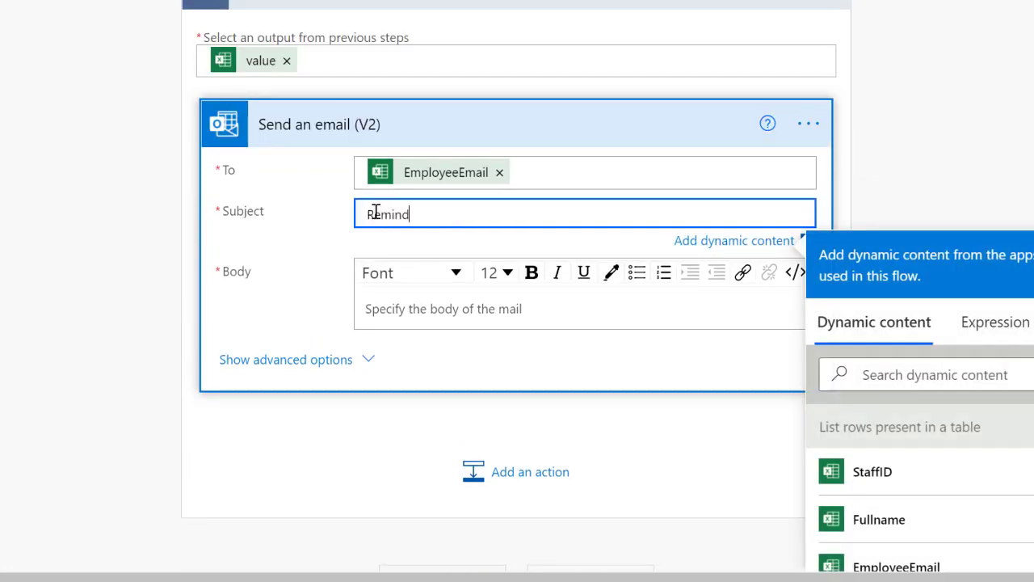
pyautogui.write('er | MS Power NI')
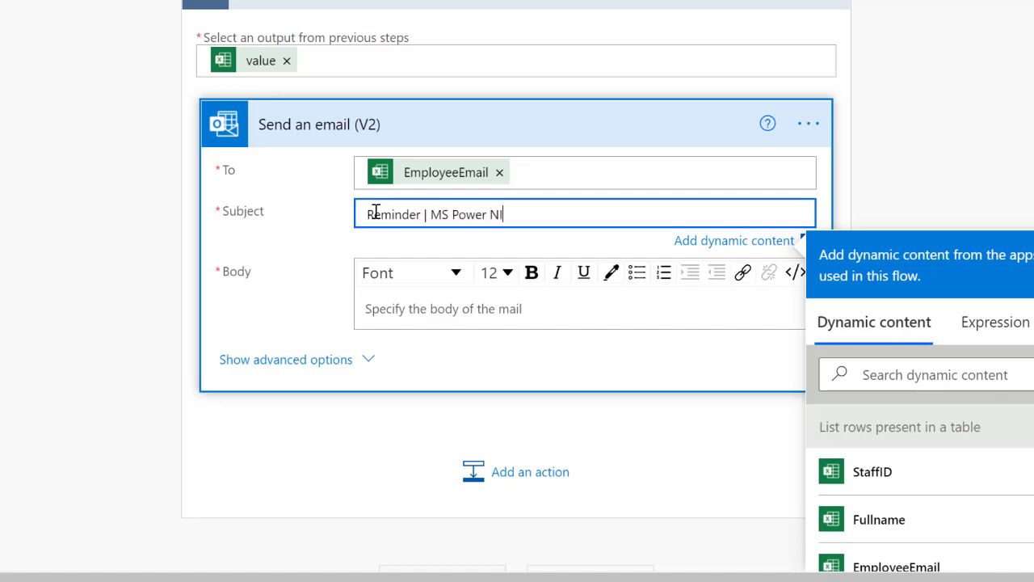
pyautogui.write('ight')
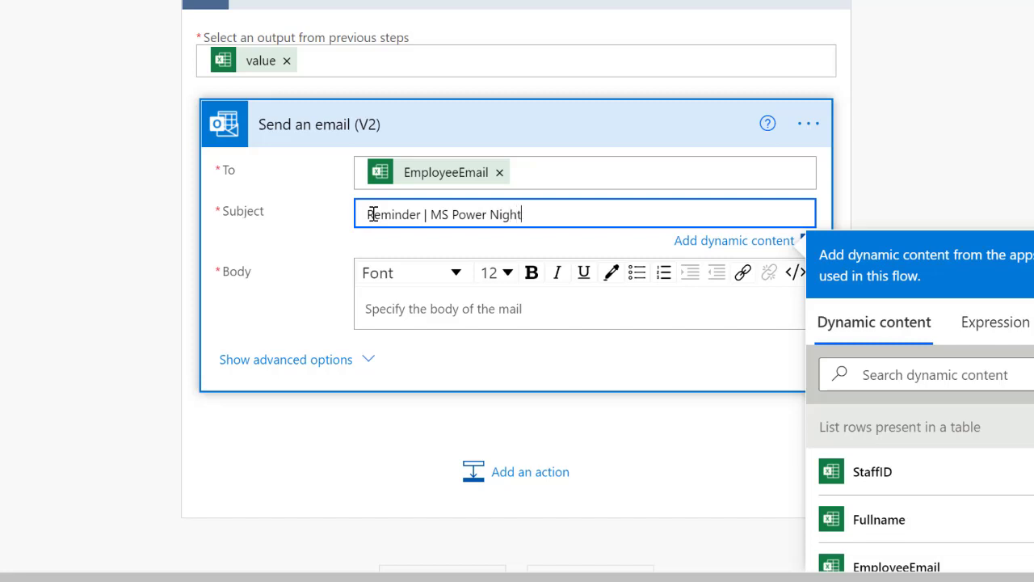
# Write the body as 'Dear' plus Fullname, a comma, and the pasted reminder message
pyautogui.click(401, 316)
pyautogui.write('Der')
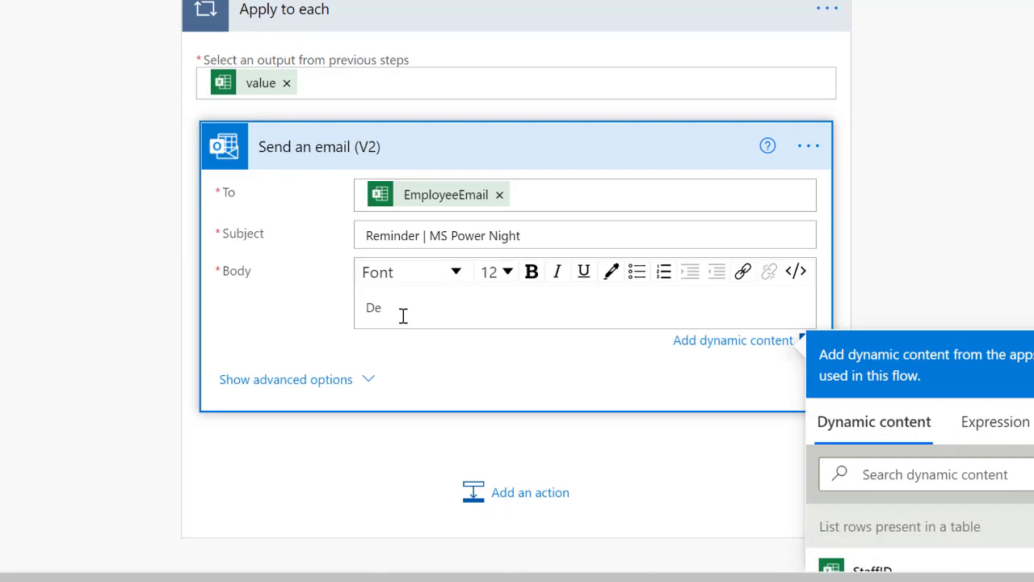
pyautogui.write('ar')
pyautogui.scroll(-3, 881, 434)
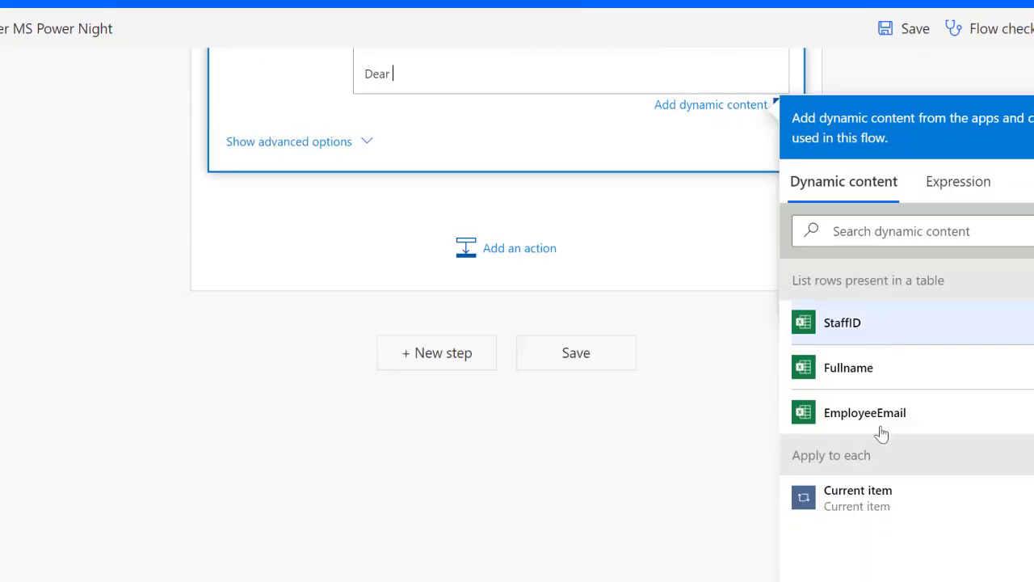
pyautogui.click(884, 378)
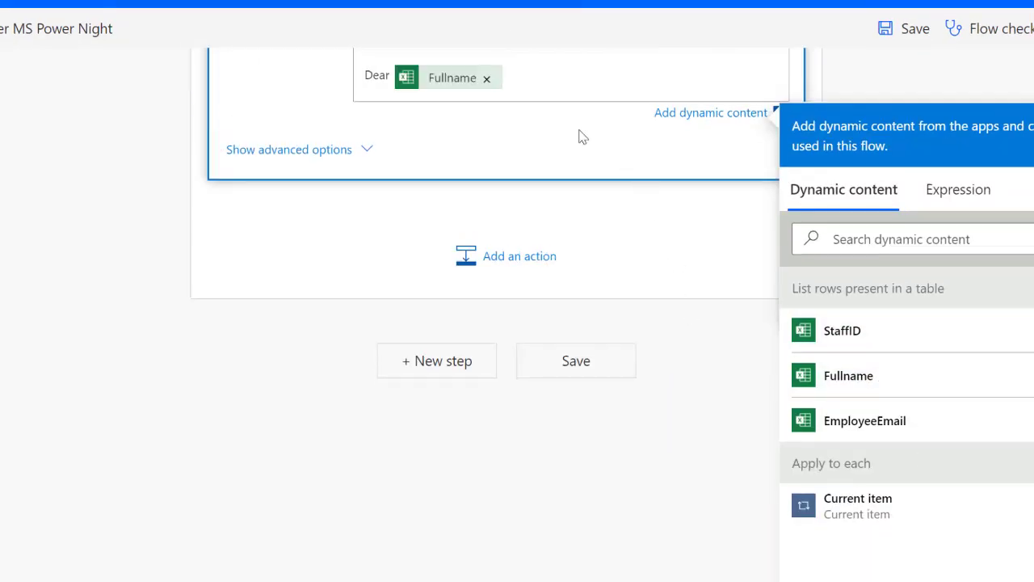
pyautogui.write(',')
pyautogui.press('Return')
pyautogui.press('Return')
pyautogui.hotkey('ctrl', 'v')
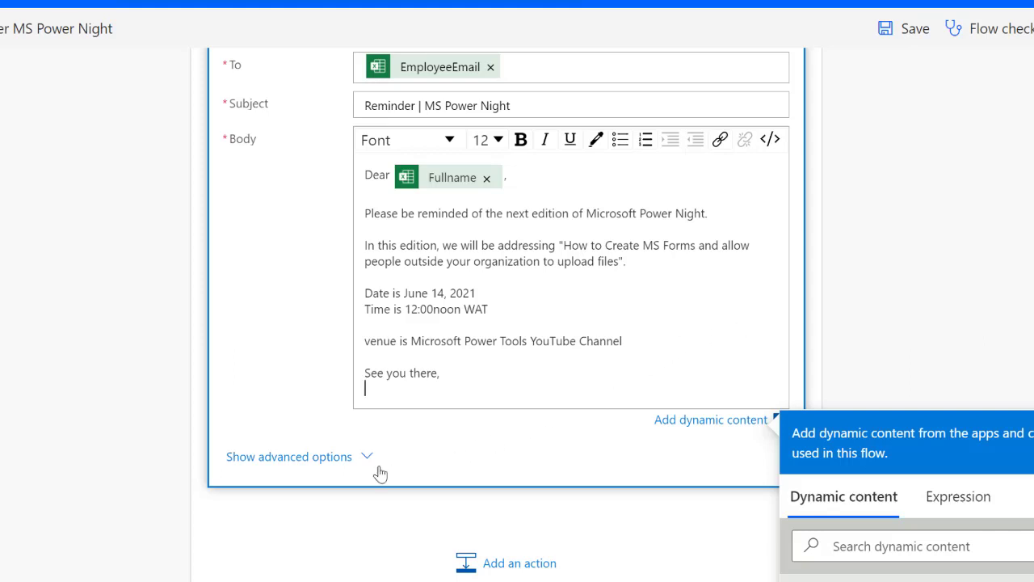
# Set the email's importance to Normal in the advanced options
pyautogui.click(333, 453)
pyautogui.scroll(-5, 347, 428)
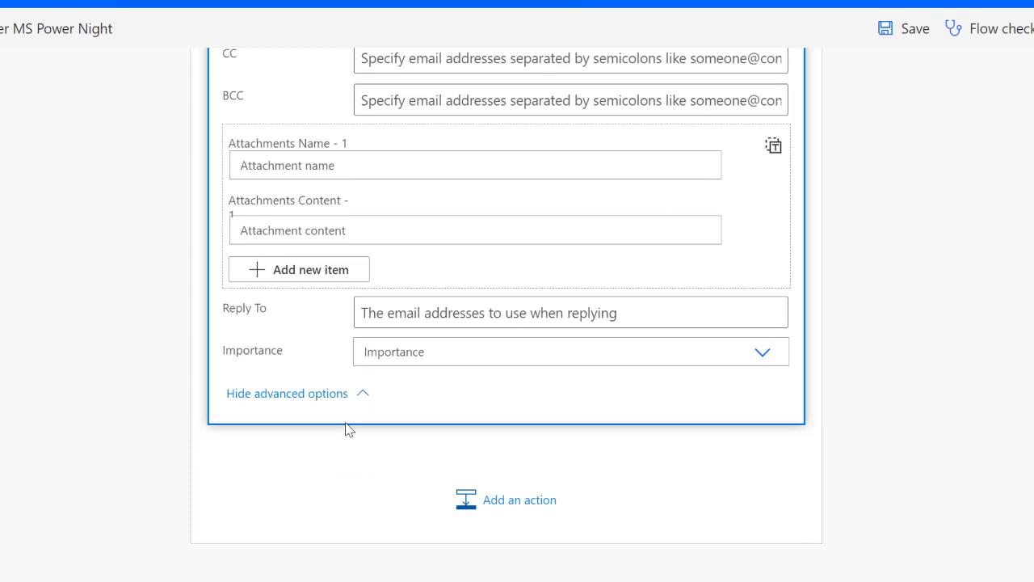
pyautogui.click(450, 349)
pyautogui.click(450, 408)
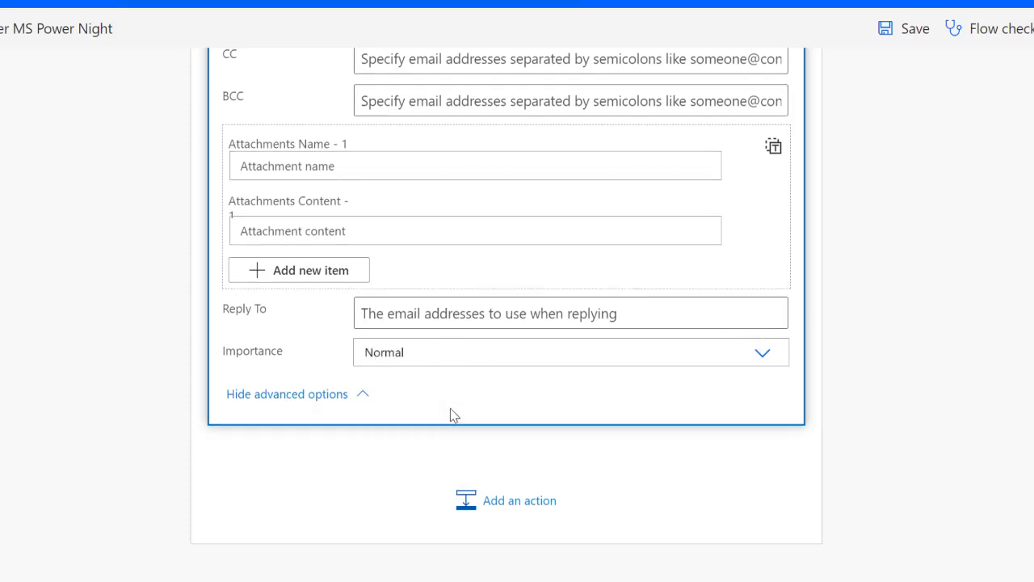
pyautogui.scroll(10, 536, 393)
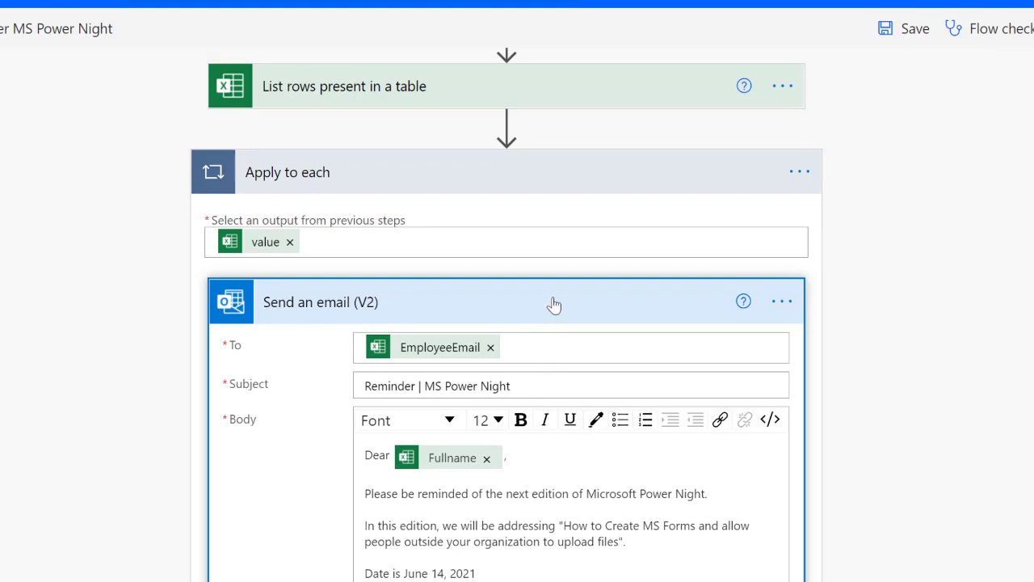
# Collapse the email action, add a Condition below the loop, and select its first value
pyautogui.click(554, 303)
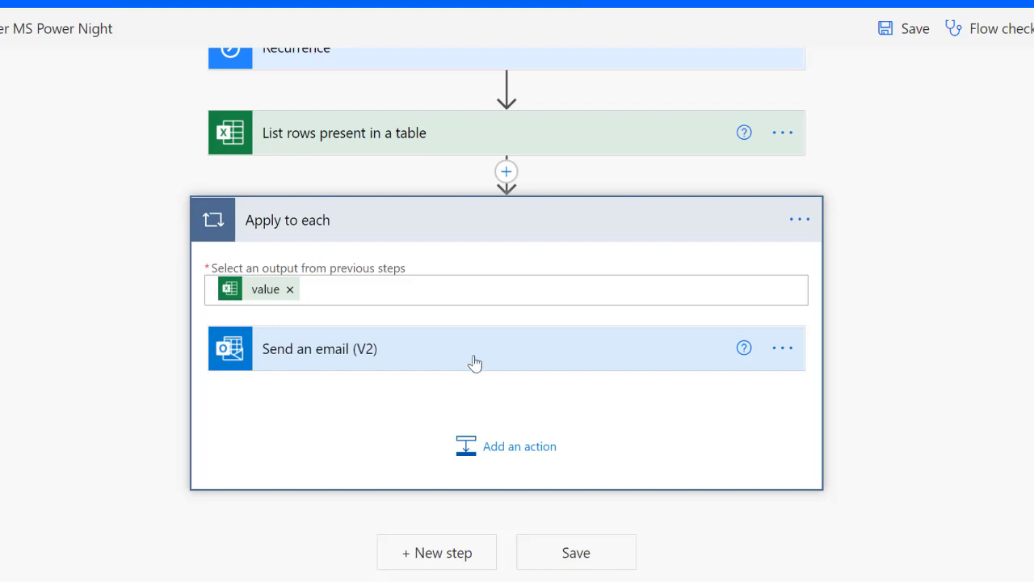
pyautogui.click(452, 554)
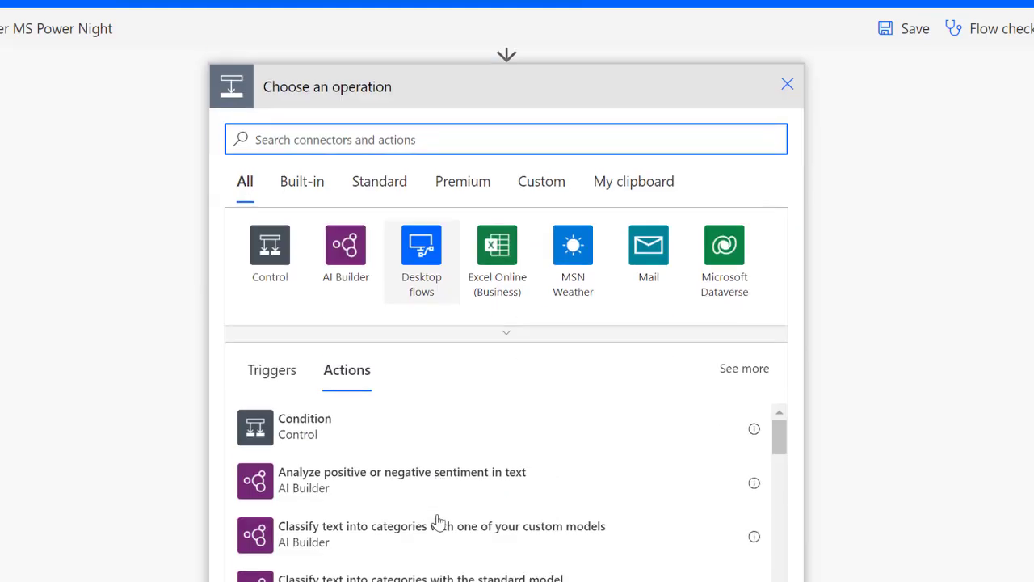
pyautogui.click(356, 350)
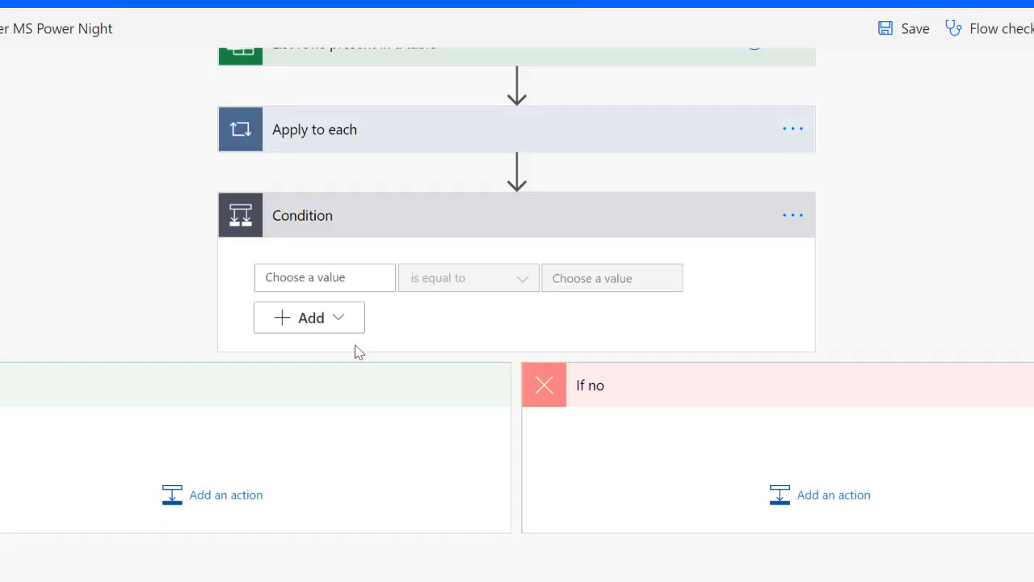
pyautogui.click(326, 278)
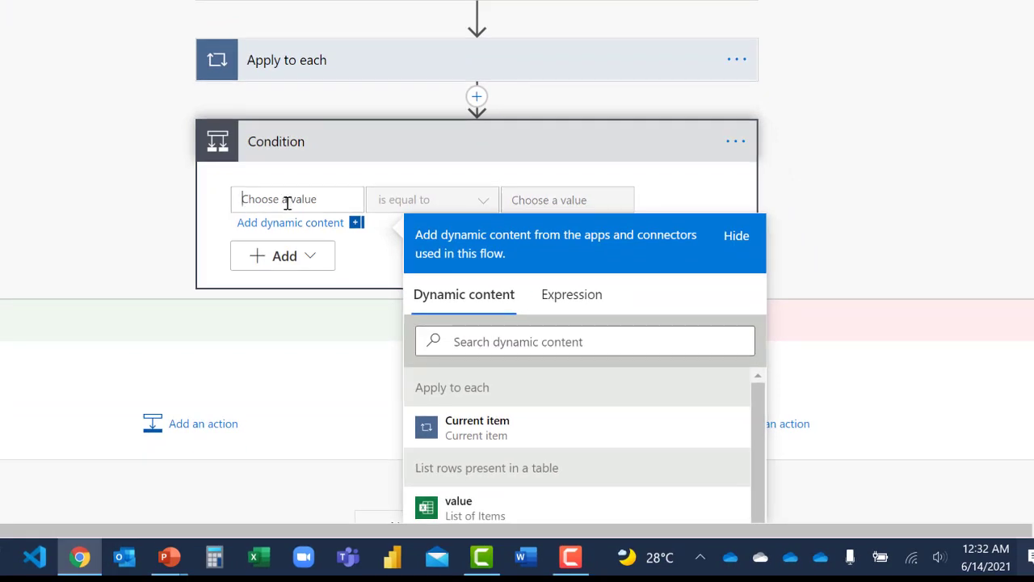
pyautogui.scroll(2, 179, 191)
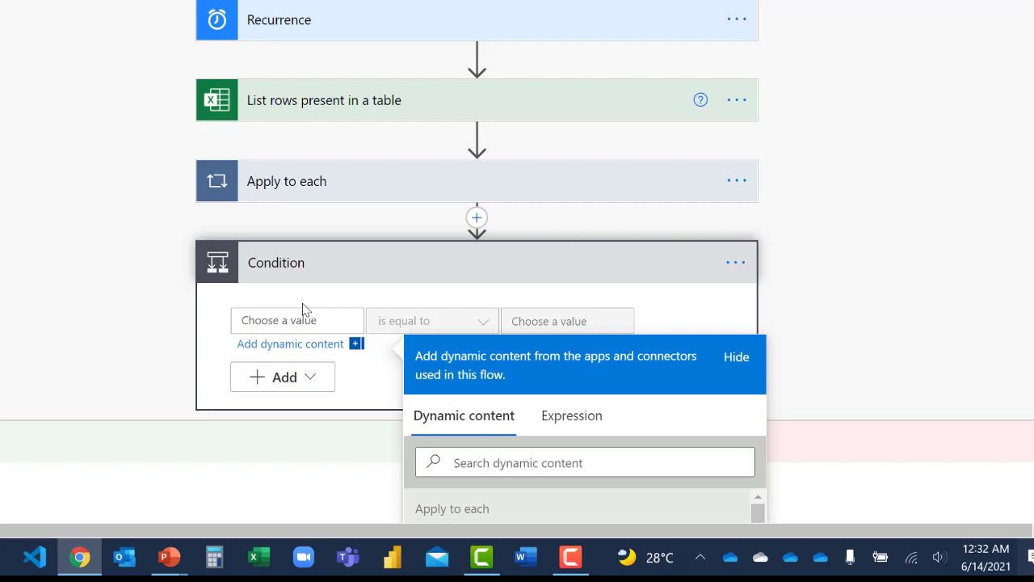
pyautogui.scroll(-2, 302, 309)
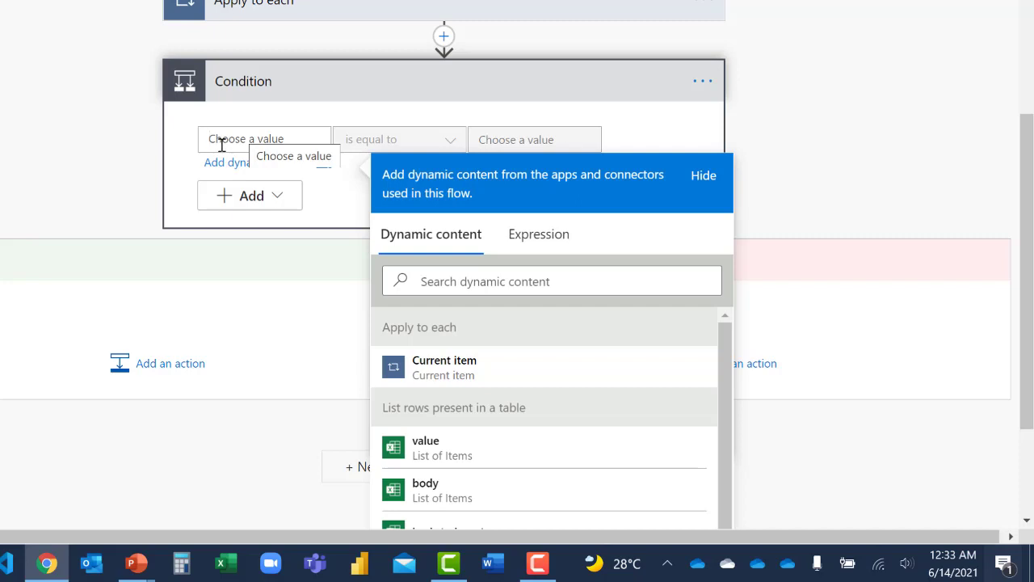
# Start an expression with the addDays function taking utcNow() as its timestamp
pyautogui.click(538, 234)
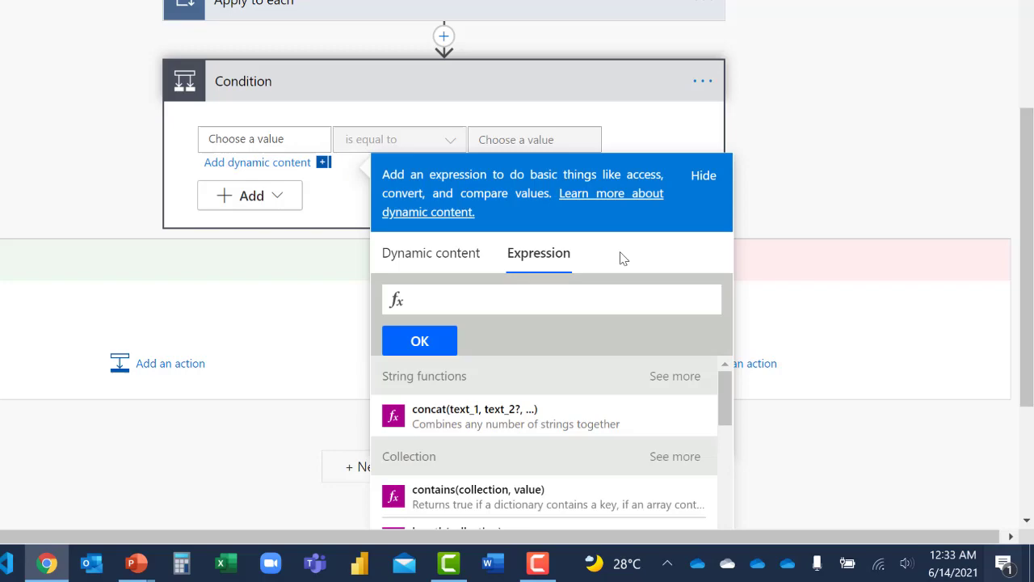
pyautogui.scroll(-3, 614, 334)
pyautogui.scroll(-10, 670, 327)
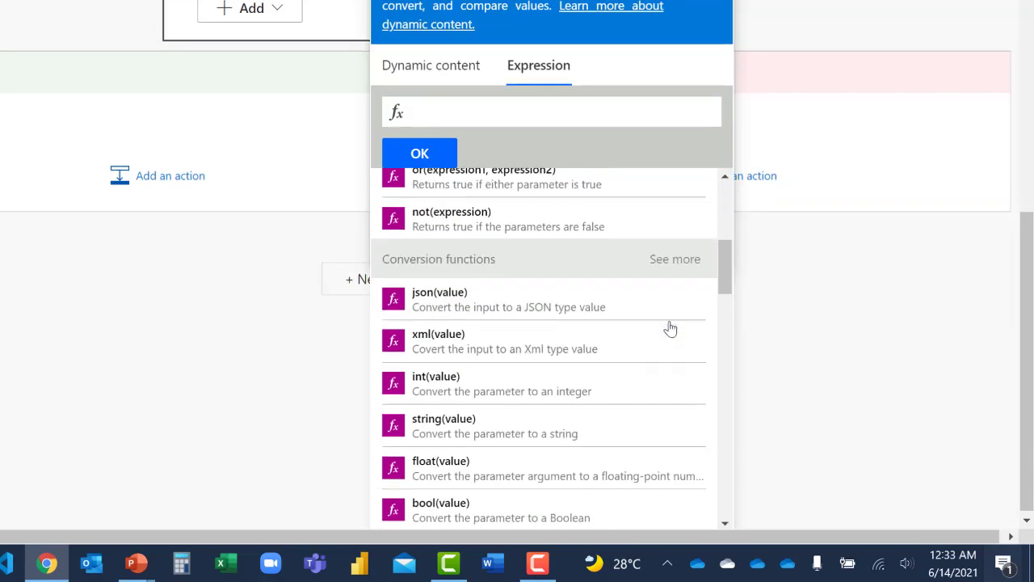
pyautogui.scroll(-15, 670, 329)
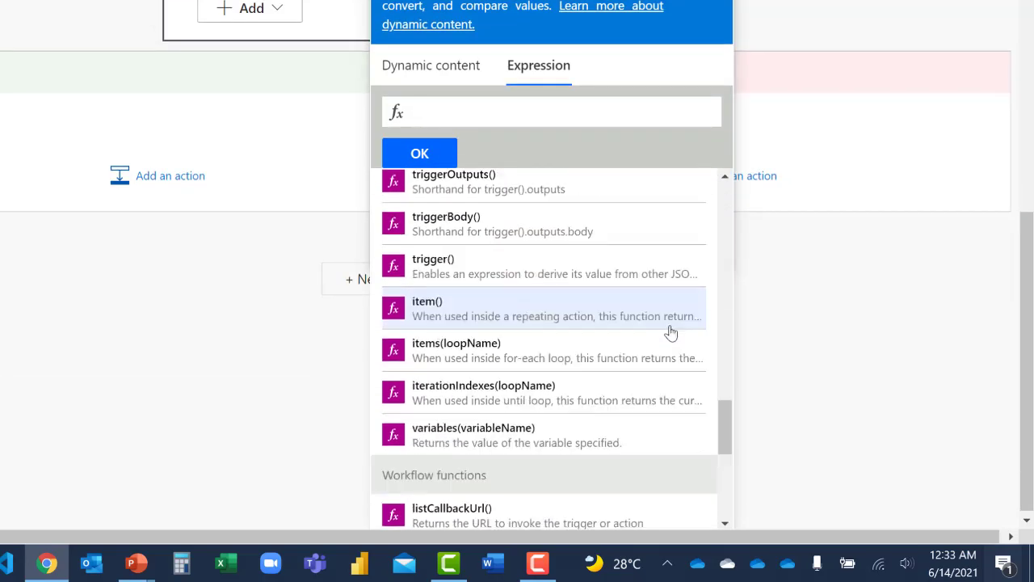
pyautogui.scroll(1, 667, 334)
pyautogui.scroll(-3, 667, 334)
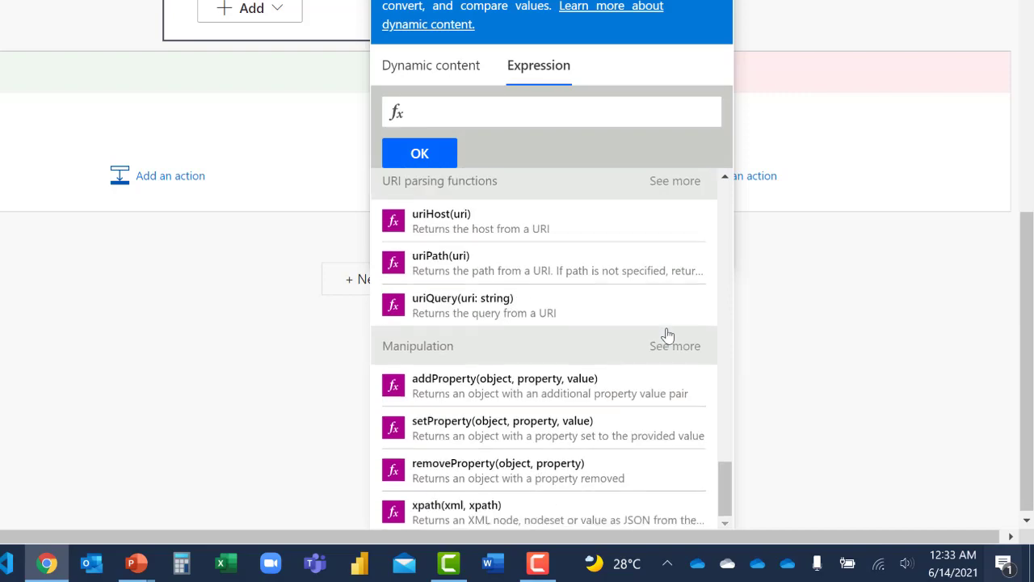
pyautogui.scroll(5, 668, 335)
pyautogui.scroll(8, 668, 334)
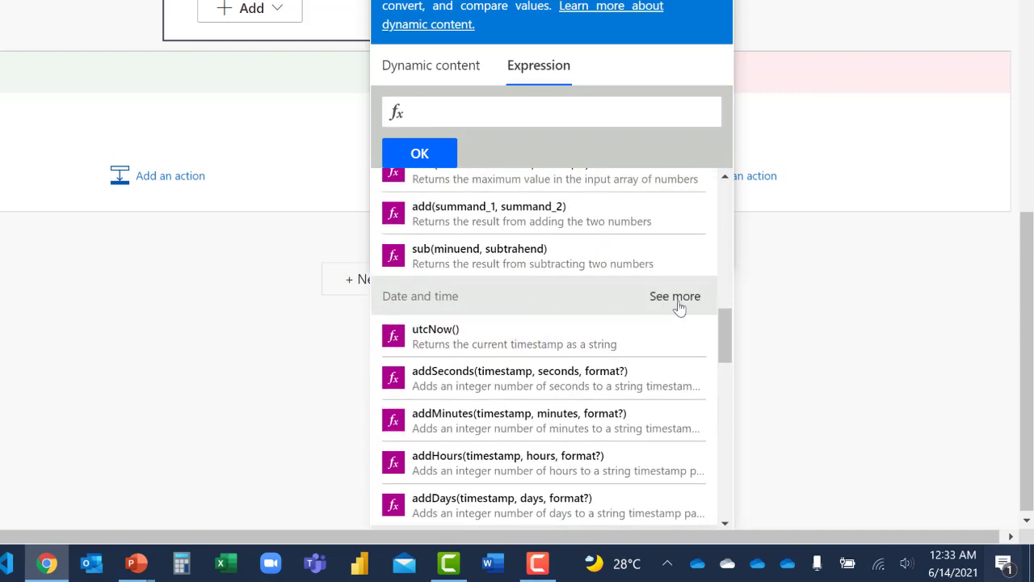
pyautogui.click(676, 296)
pyautogui.scroll(-3, 679, 304)
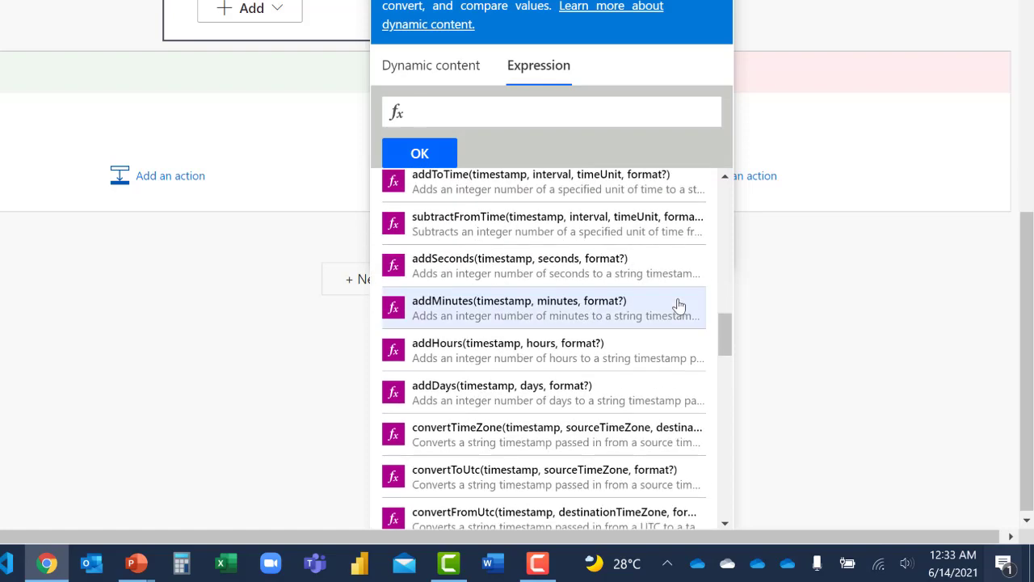
pyautogui.scroll(1, 563, 293)
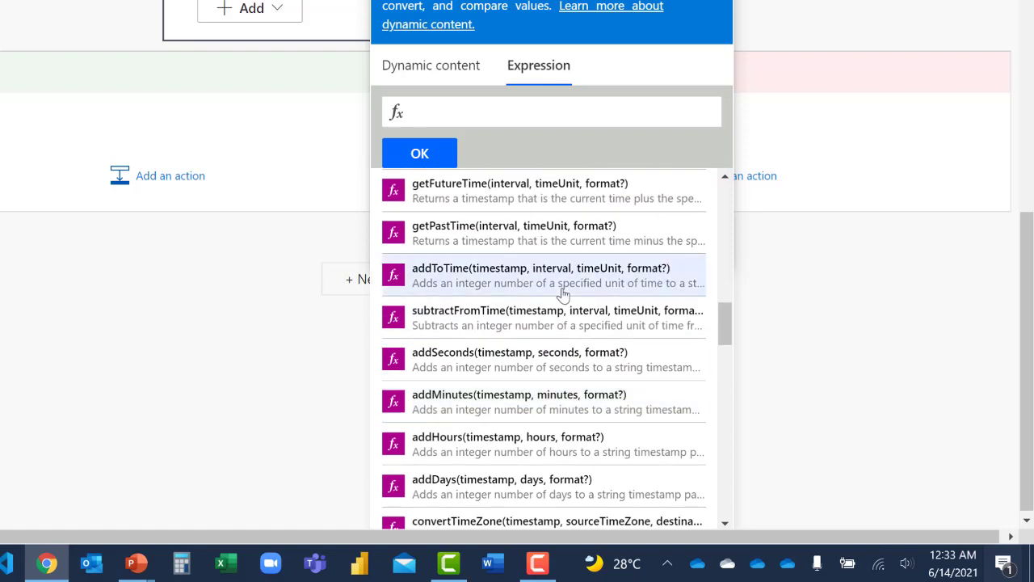
pyautogui.scroll(-1, 563, 292)
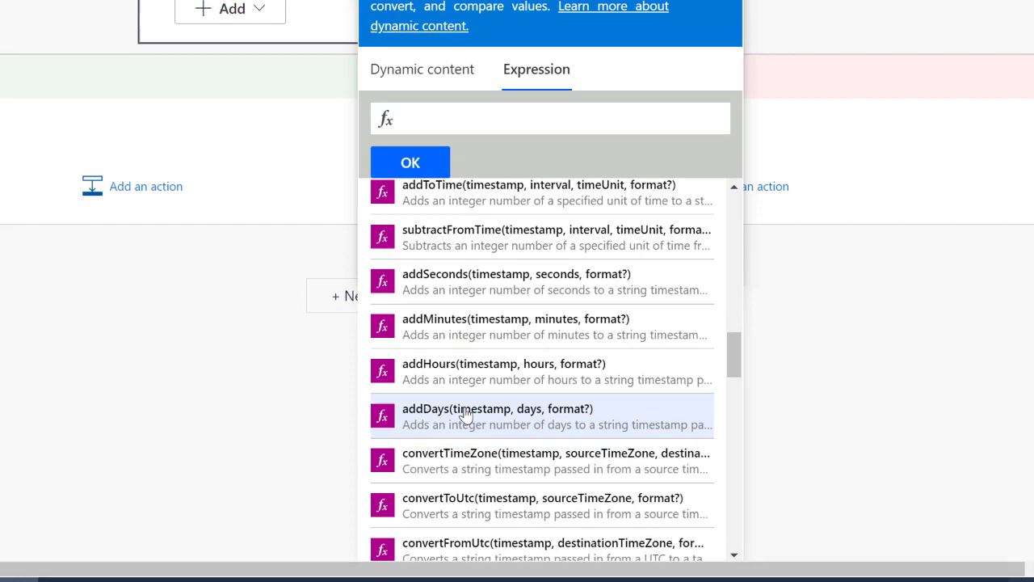
pyautogui.click(463, 392)
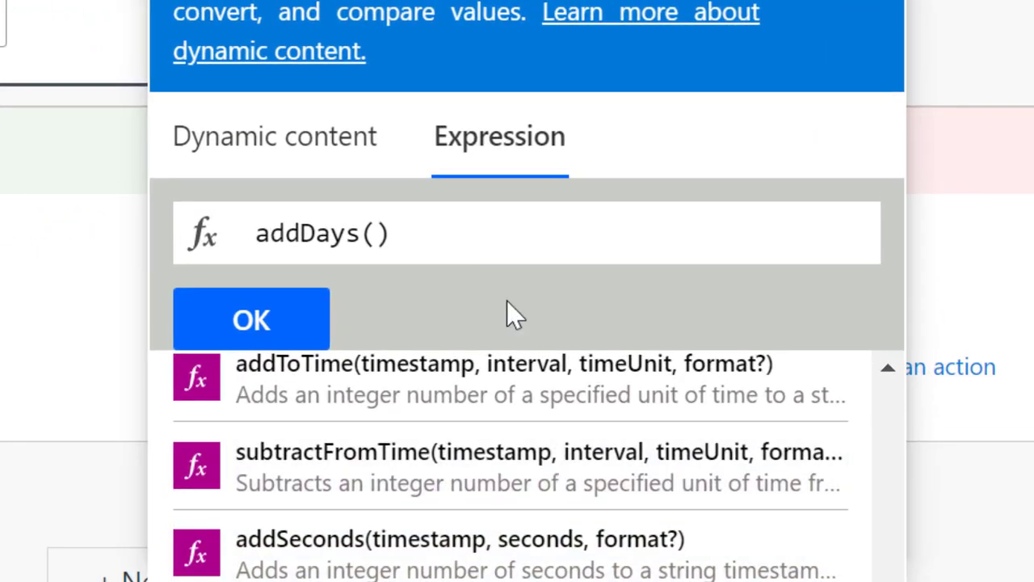
pyautogui.write('utcn')
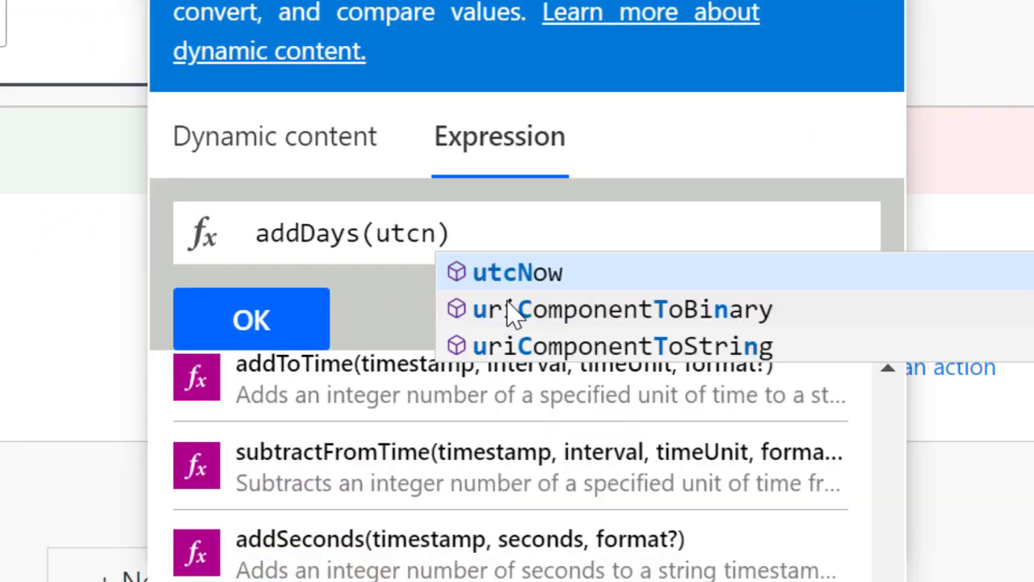
pyautogui.press('Tab')
pyautogui.write(',')
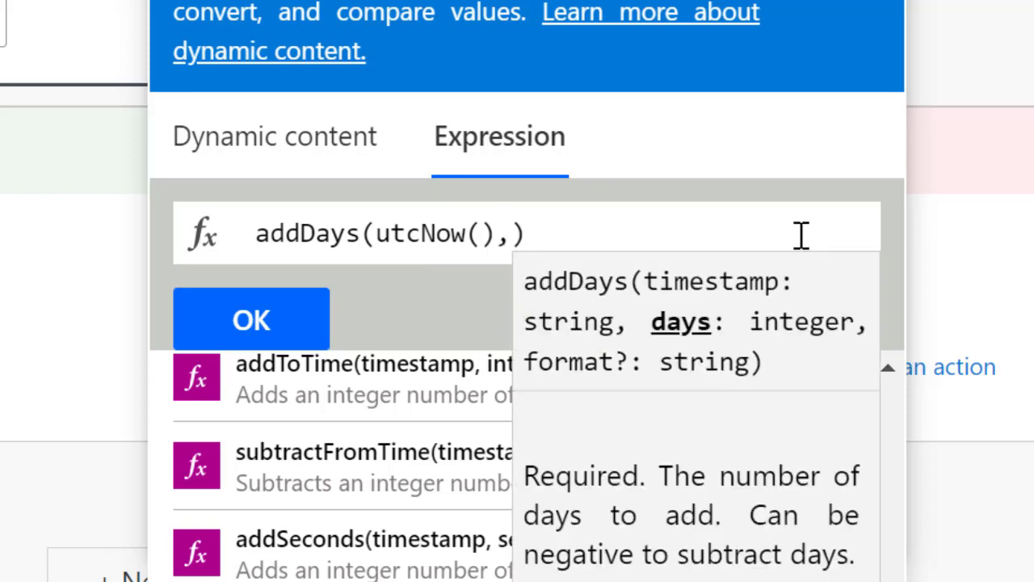
# Change it to addHours(utcNow(),1,'dd/MM/yy') and insert it into the Condition
pyautogui.click(358, 234)
pyautogui.press('BackSpace')
pyautogui.press('BackSpace')
pyautogui.press('BackSpace')
pyautogui.press('BackSpace')
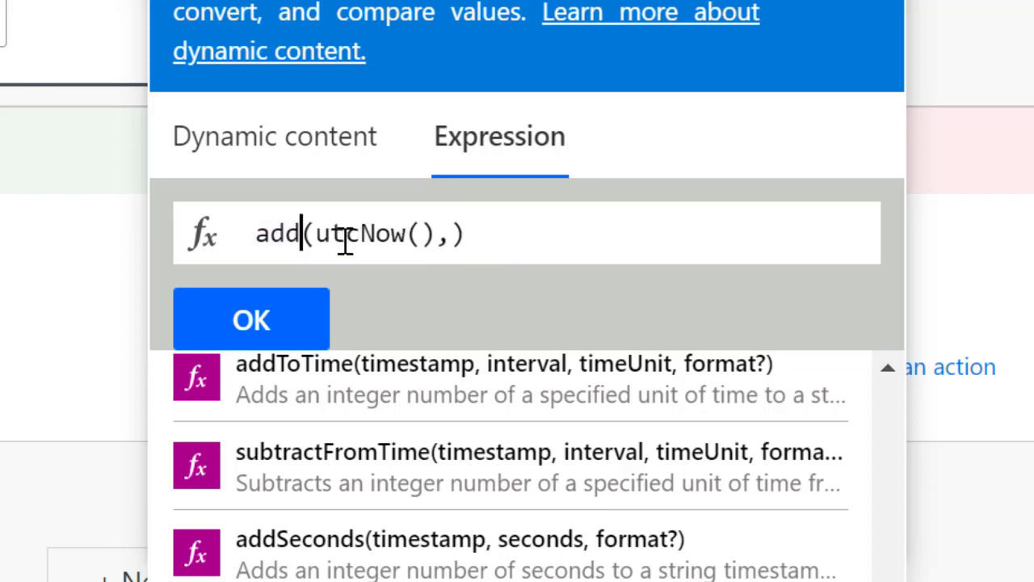
pyautogui.write('H')
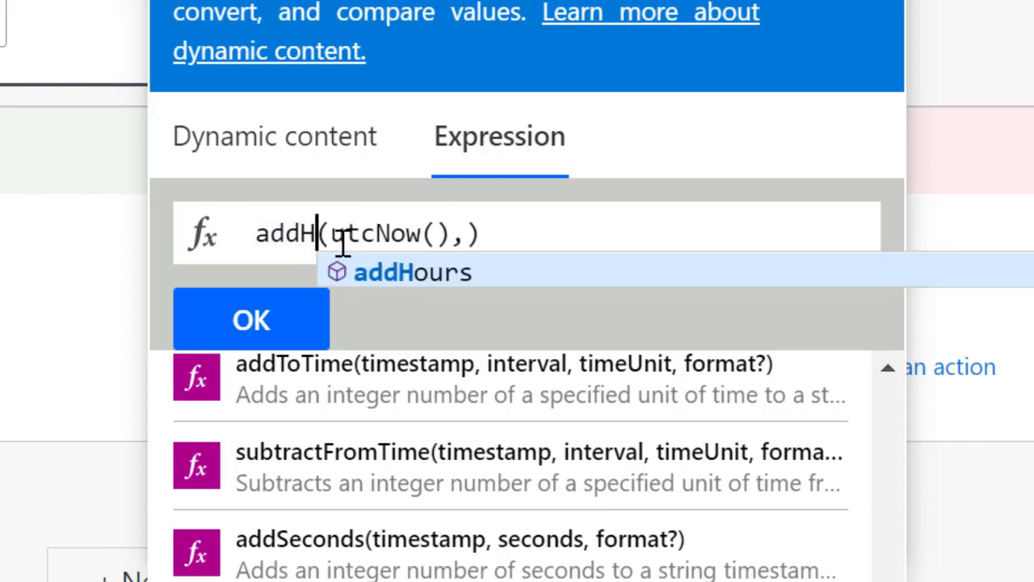
pyautogui.press('Tab')
pyautogui.click(529, 234)
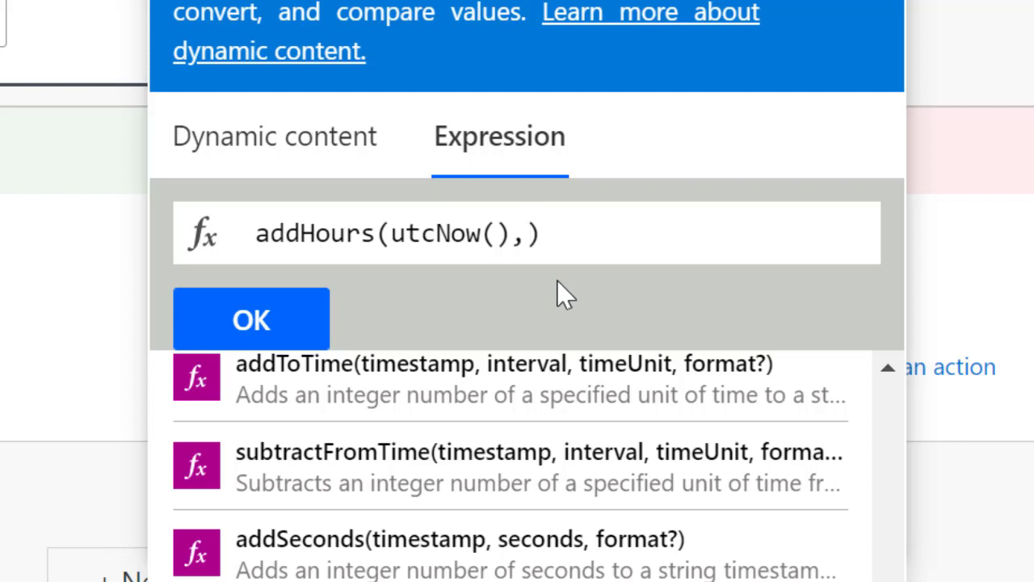
pyautogui.write('1,')
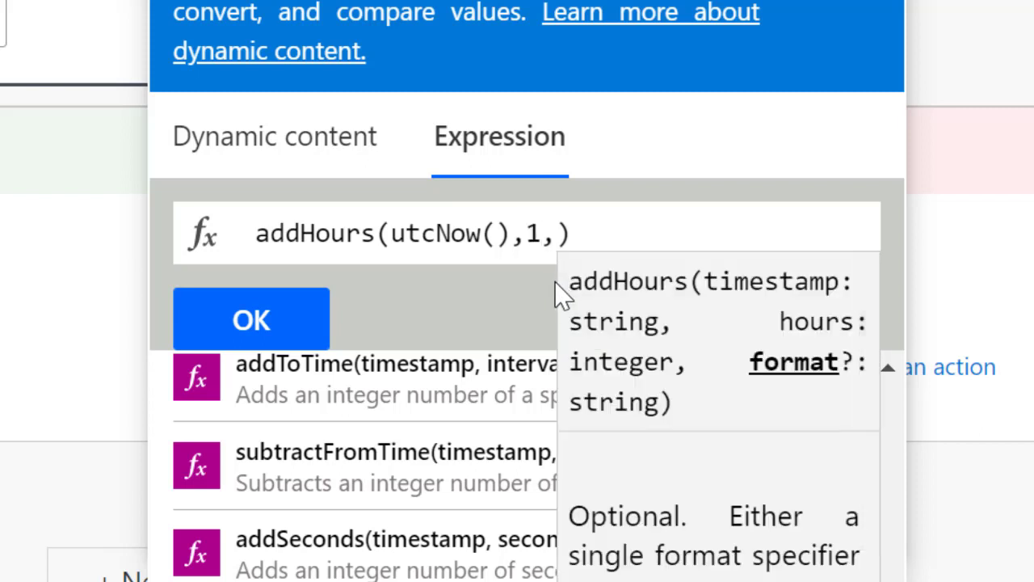
pyautogui.write("''")
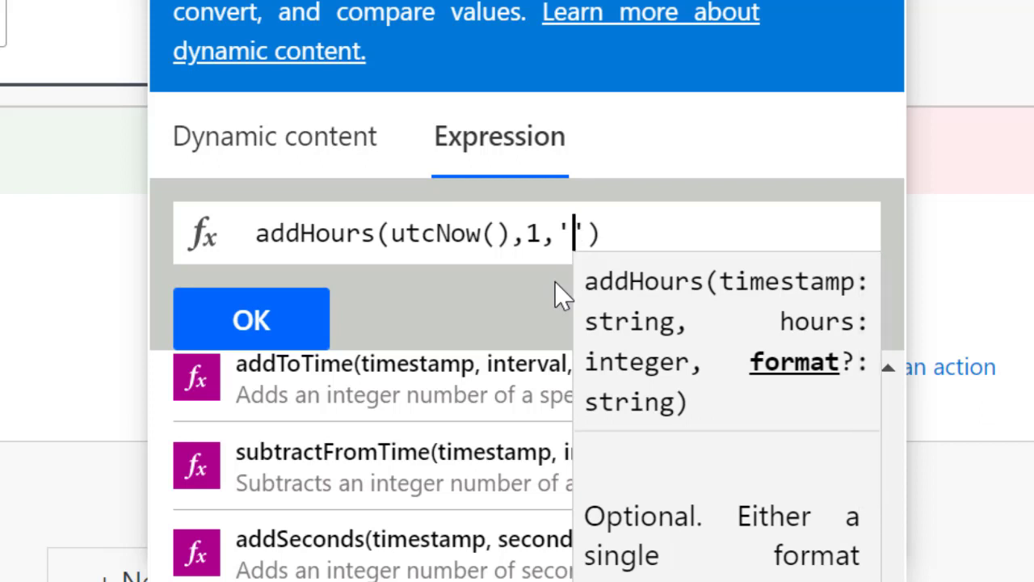
pyautogui.write('dd/MM/yy')
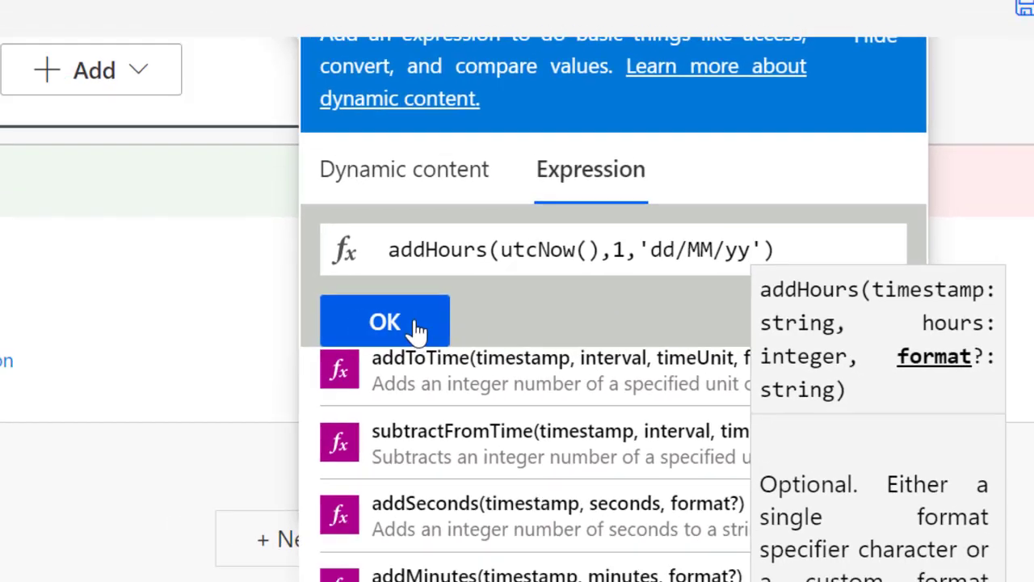
pyautogui.click(252, 320)
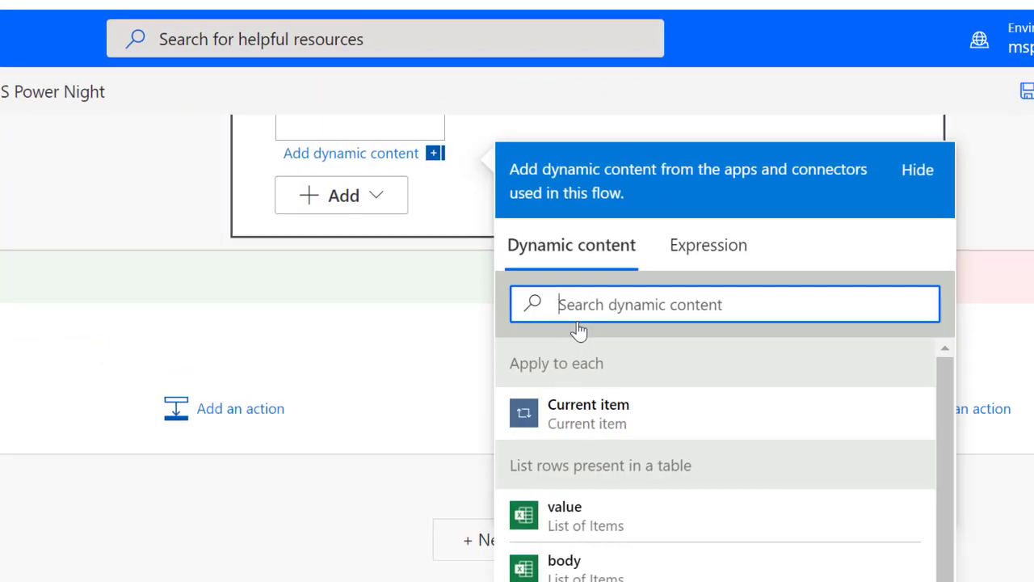
# Compare the expression against 14/06/21 with 'is equal to' and save the flow
pyautogui.scroll(3, 455, 358)
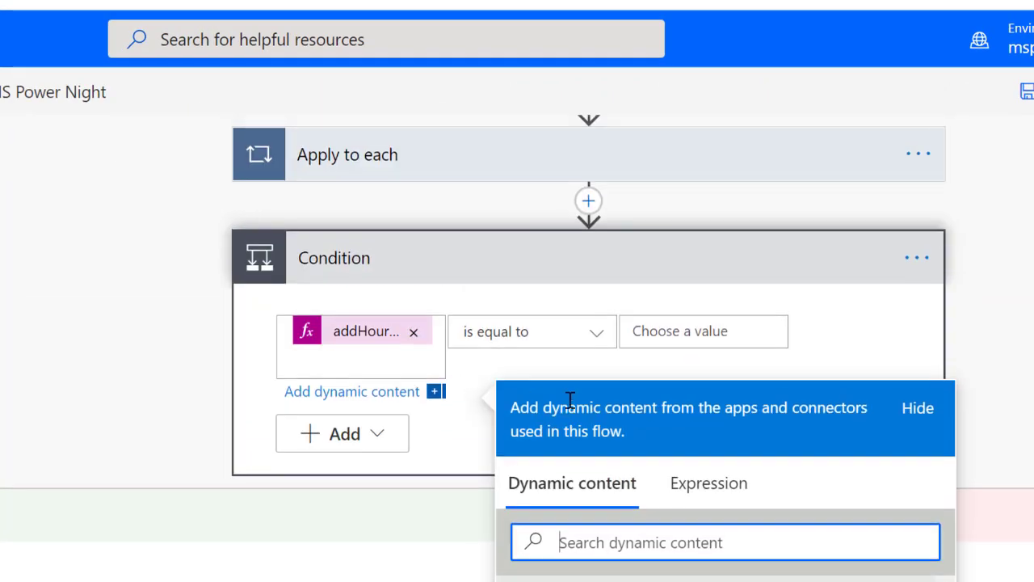
pyautogui.click(685, 326)
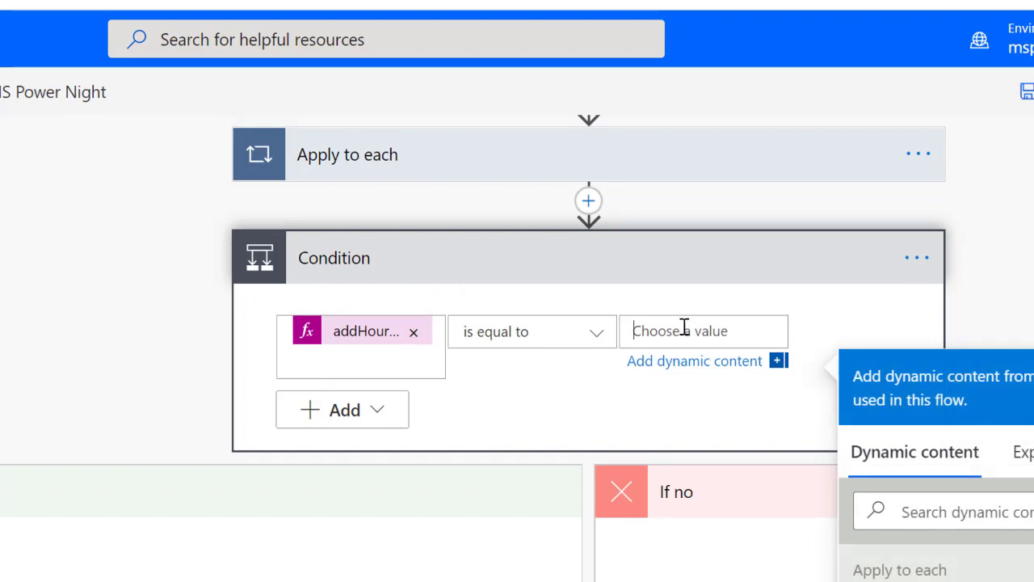
pyautogui.write('14/06/21')
pyautogui.click(134, 377)
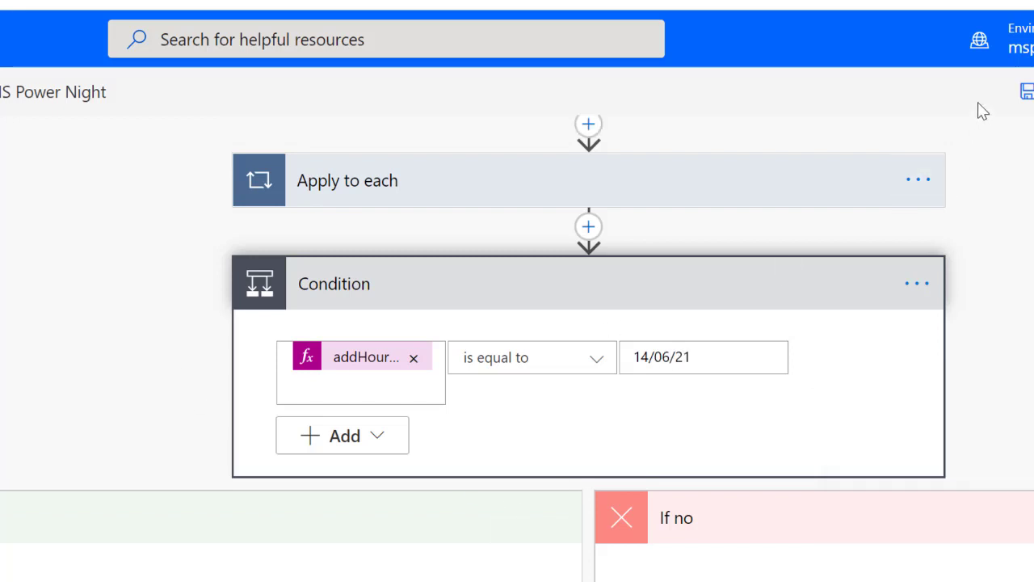
pyautogui.click(1027, 91)
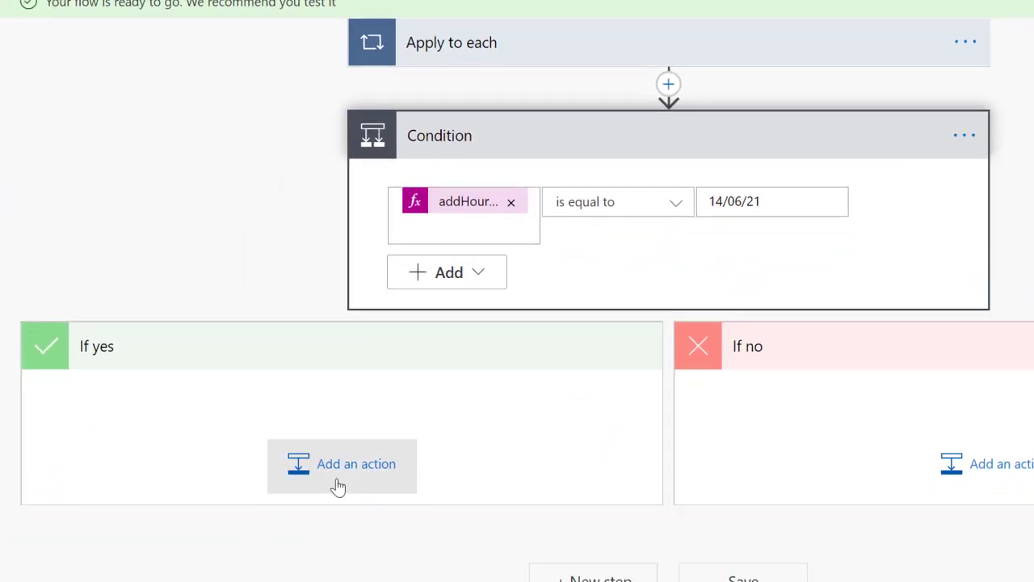
# Search 'turn off flow' and add the Turn Off Flow action under If yes
pyautogui.click(339, 467)
pyautogui.scroll(-3, 340, 466)
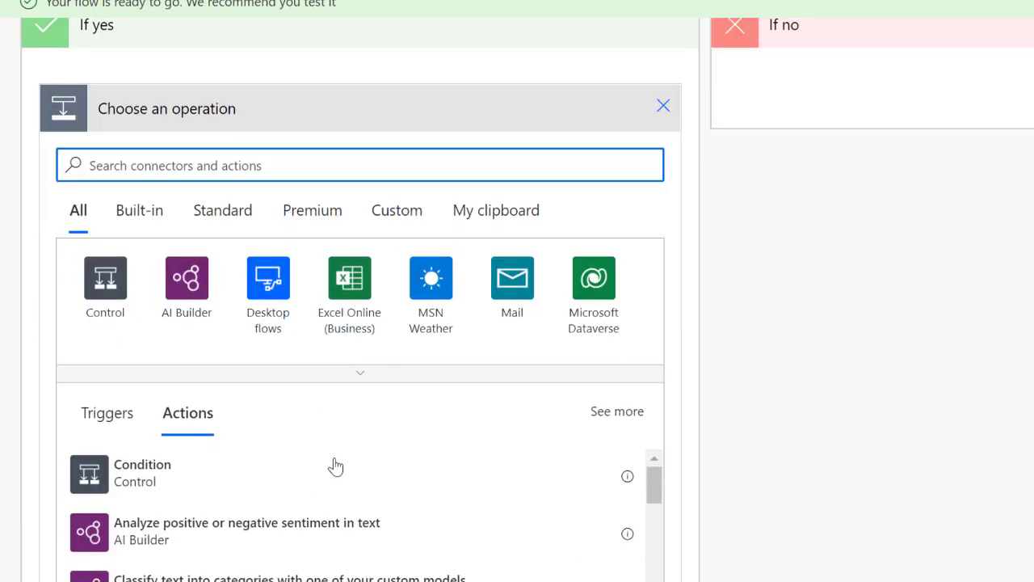
pyautogui.write('t')
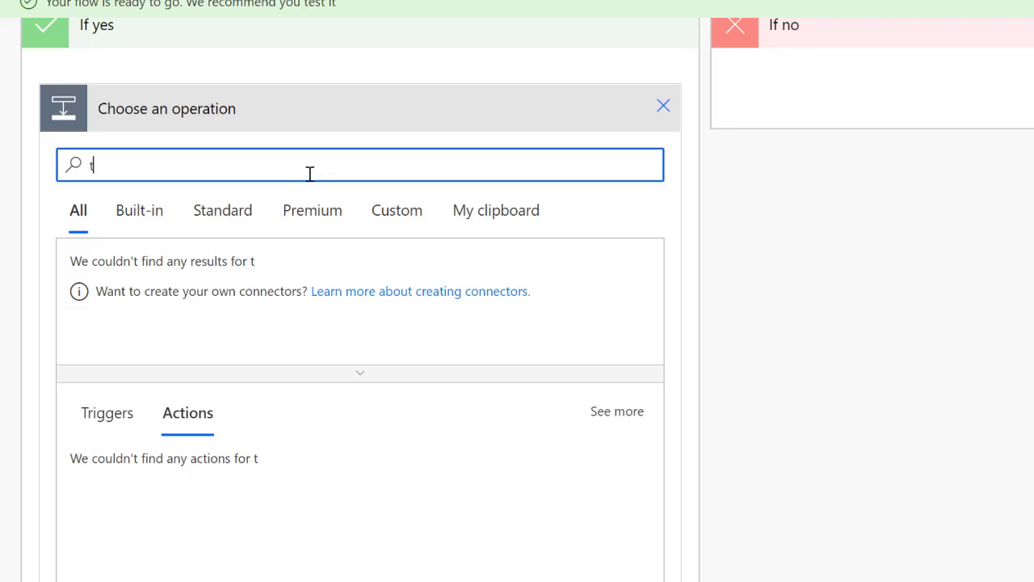
pyautogui.write('urn off flow')
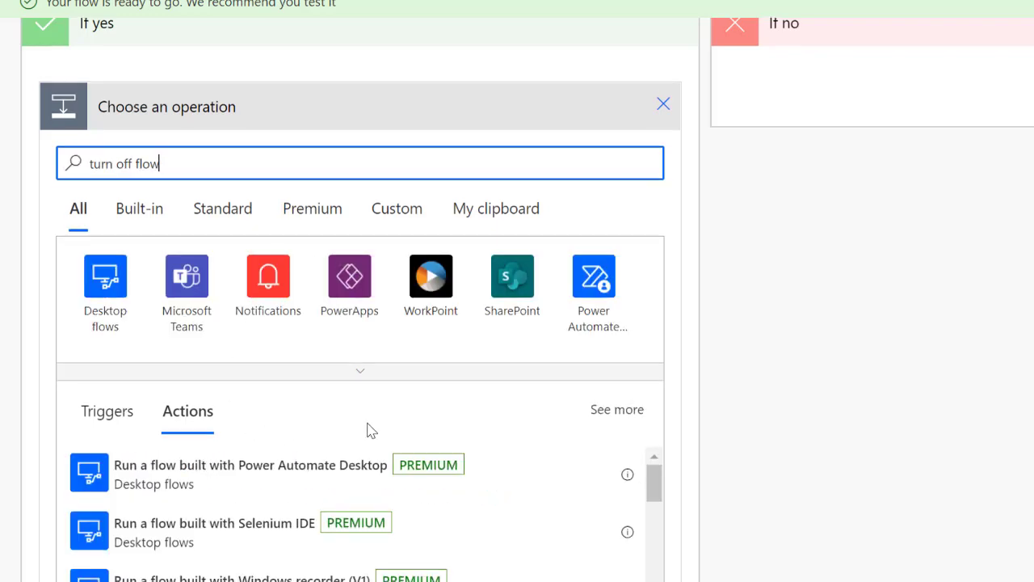
pyautogui.scroll(-1, 368, 429)
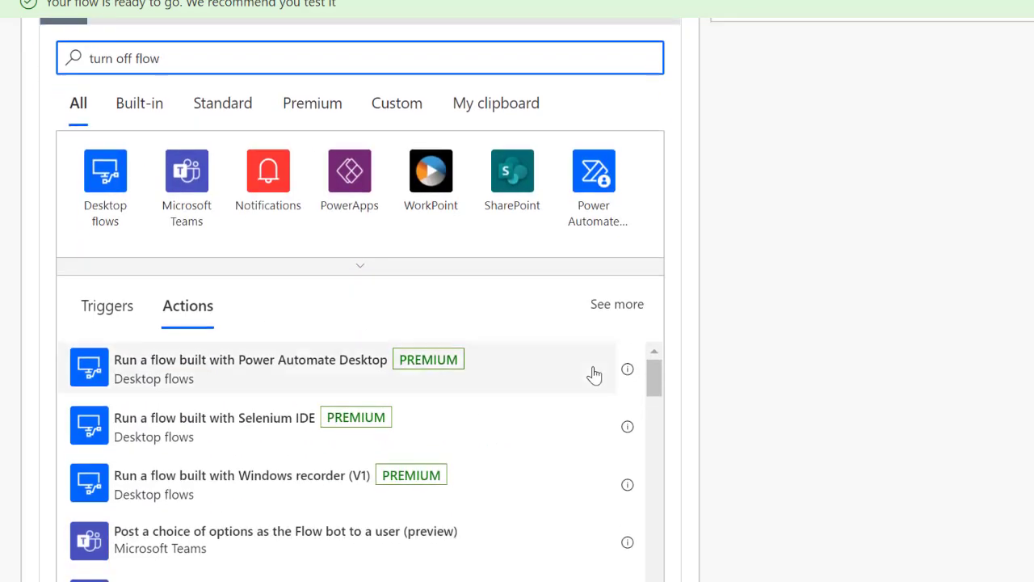
pyautogui.scroll(-3, 734, 375)
pyautogui.scroll(-3, 295, 283)
pyautogui.scroll(-2, 296, 283)
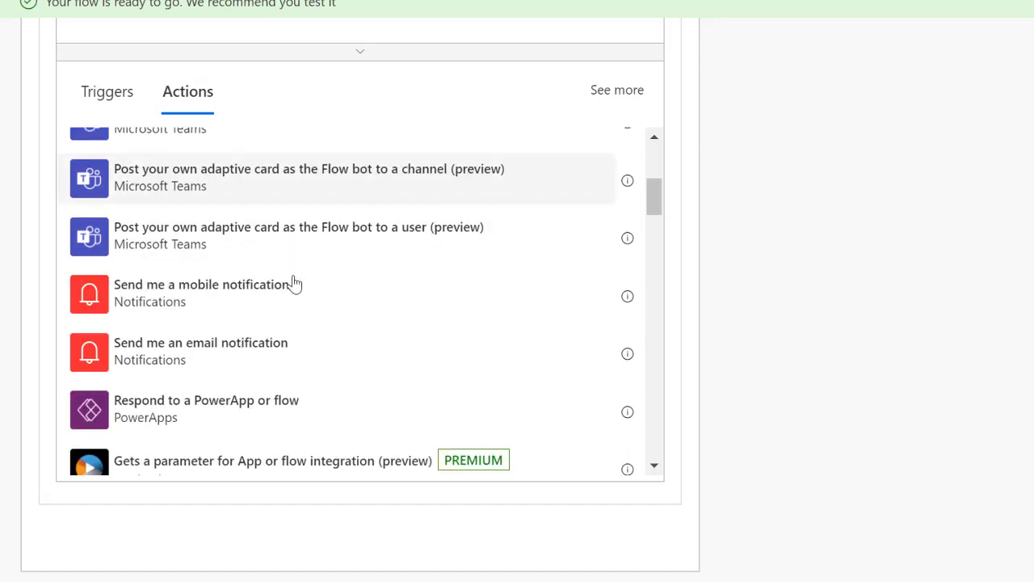
pyautogui.scroll(-6, 293, 283)
pyautogui.scroll(-1, 293, 283)
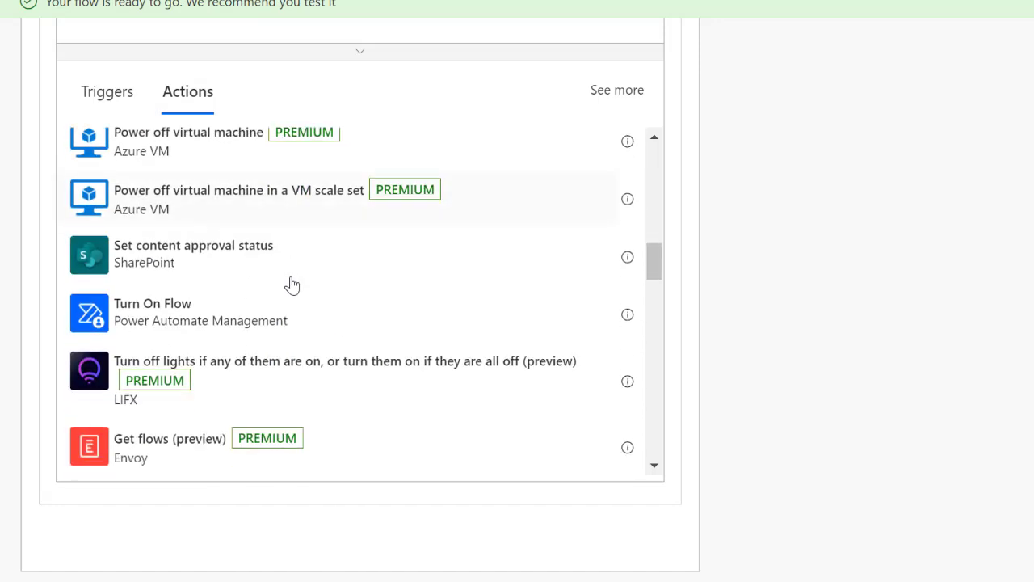
pyautogui.scroll(3, 291, 285)
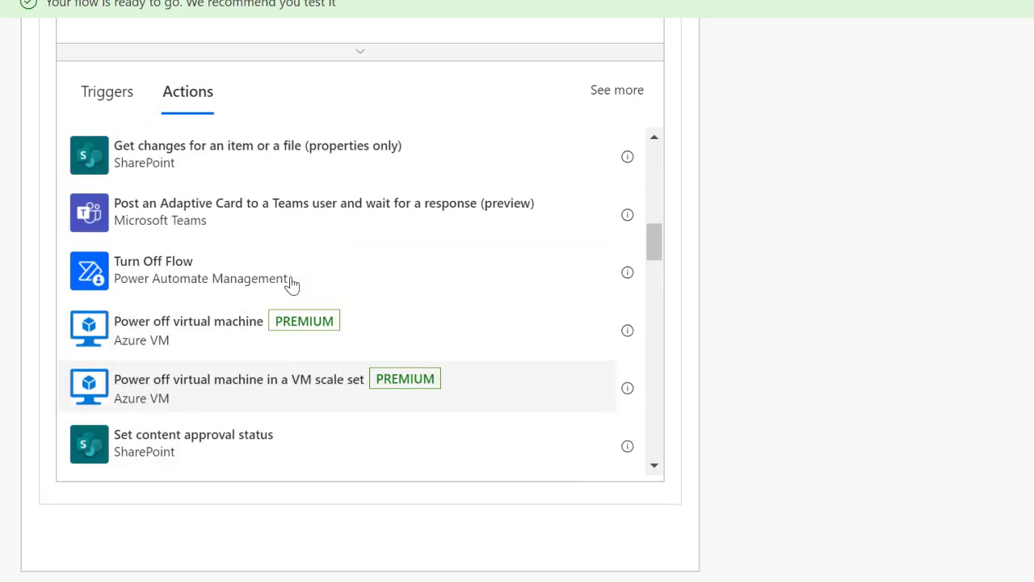
pyautogui.click(177, 279)
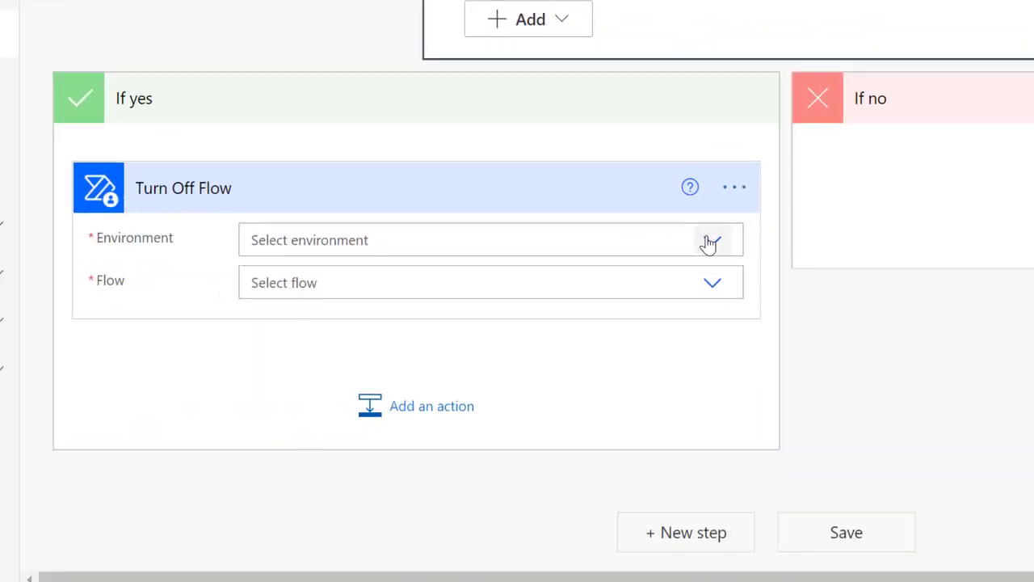
# Target Reminder MS Power Night in the mspowert (default) environment and save the flow
pyautogui.click(709, 241)
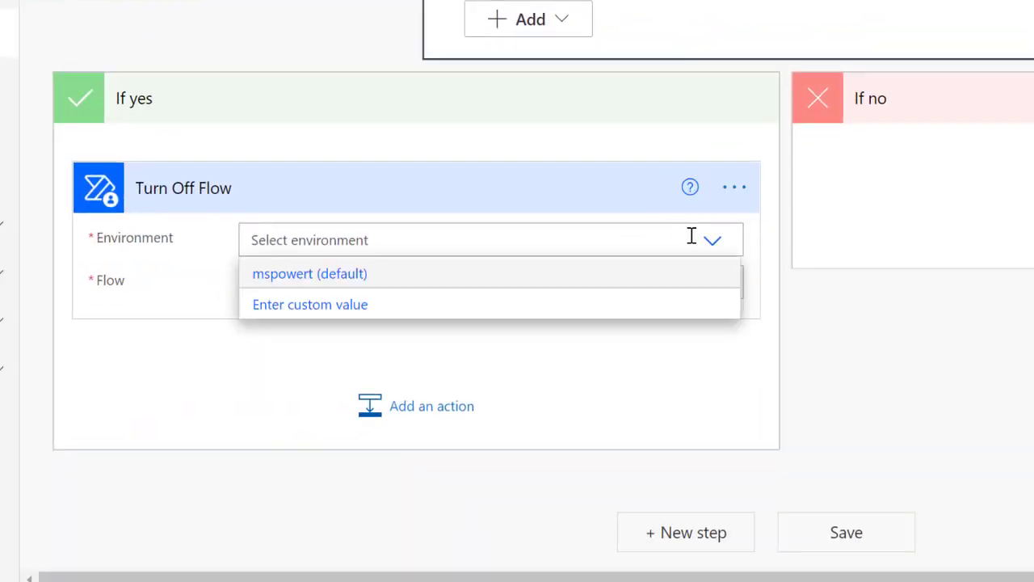
pyautogui.click(290, 281)
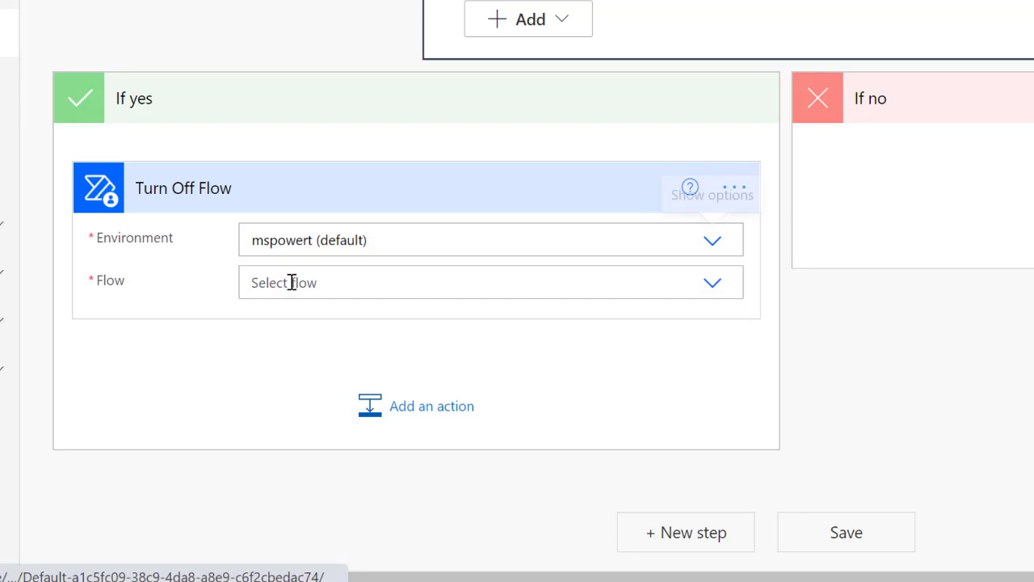
pyautogui.click(711, 289)
pyautogui.scroll(-3, 616, 348)
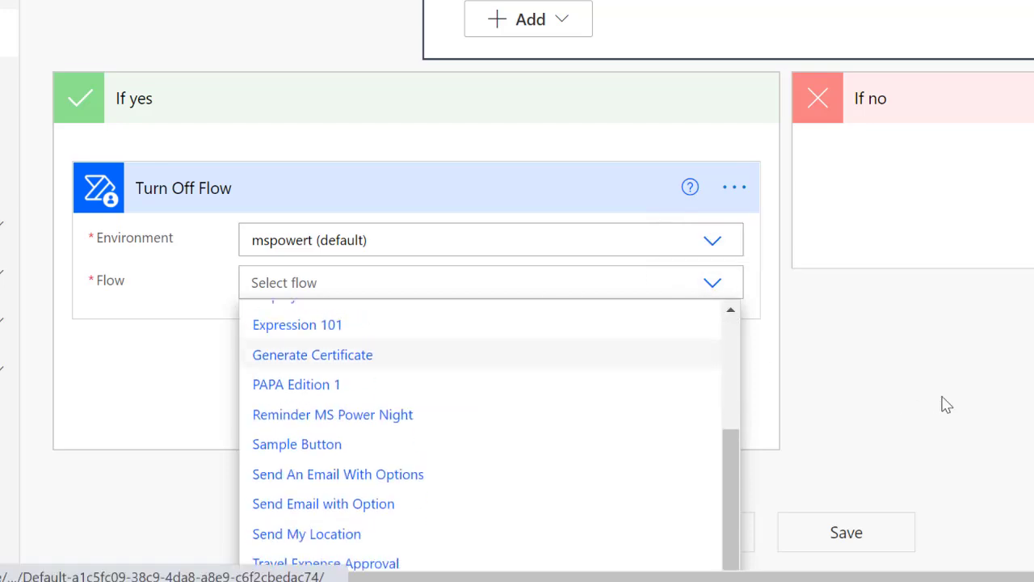
pyautogui.scroll(-1, 947, 404)
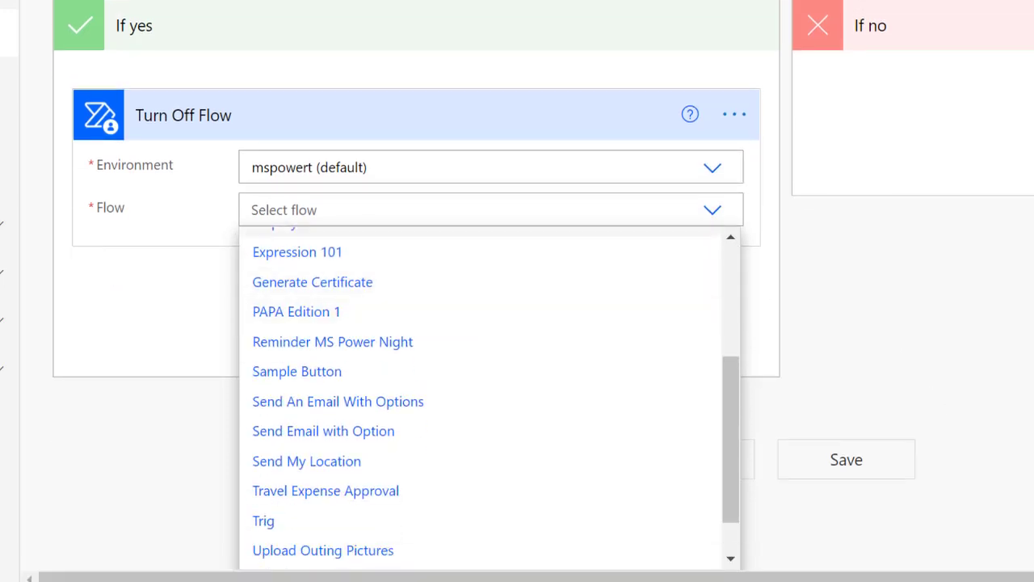
pyautogui.click(321, 346)
pyautogui.scroll(3, 734, 345)
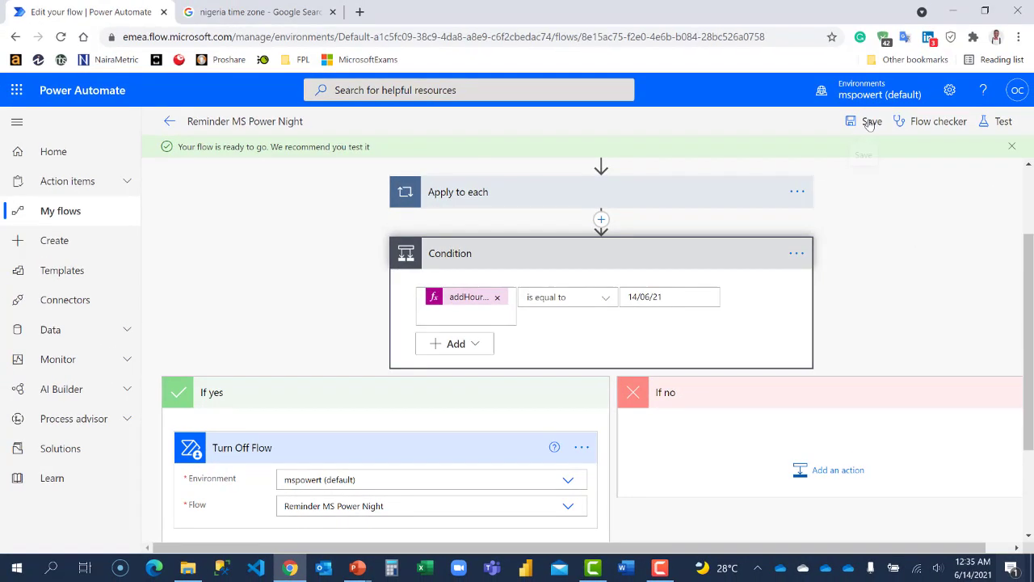
pyautogui.click(870, 122)
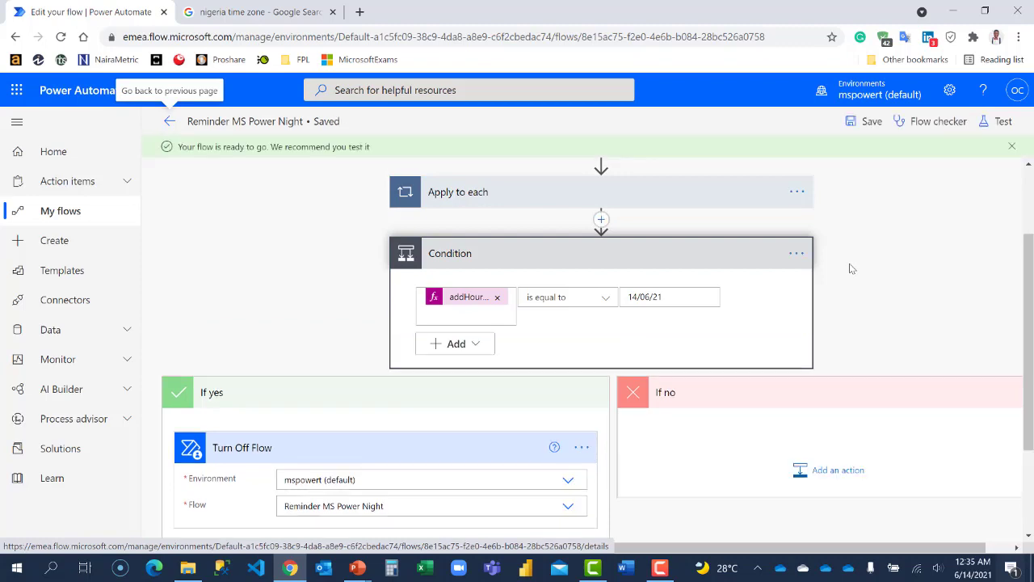
pyautogui.scroll(3, 850, 268)
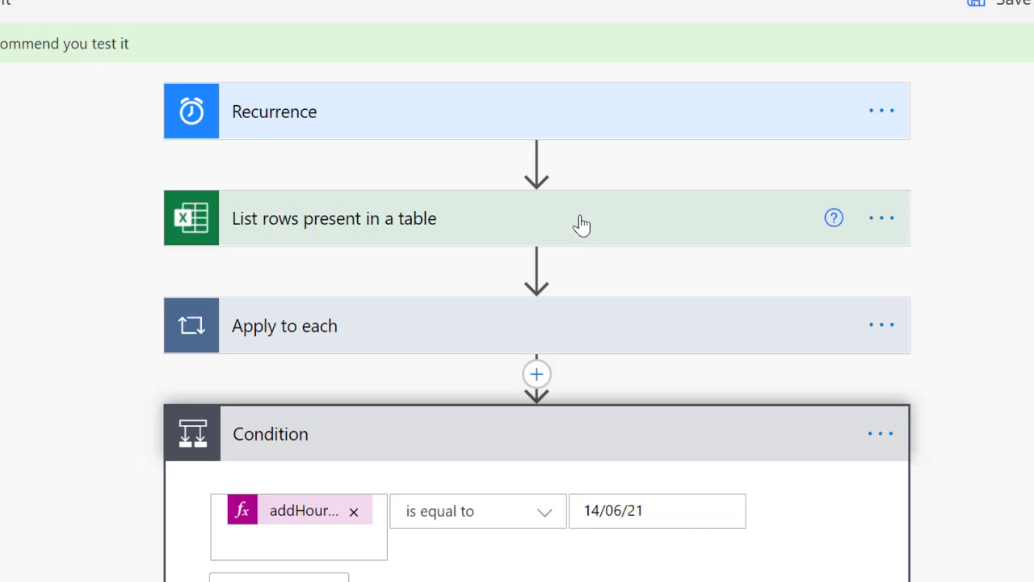
pyautogui.click(582, 346)
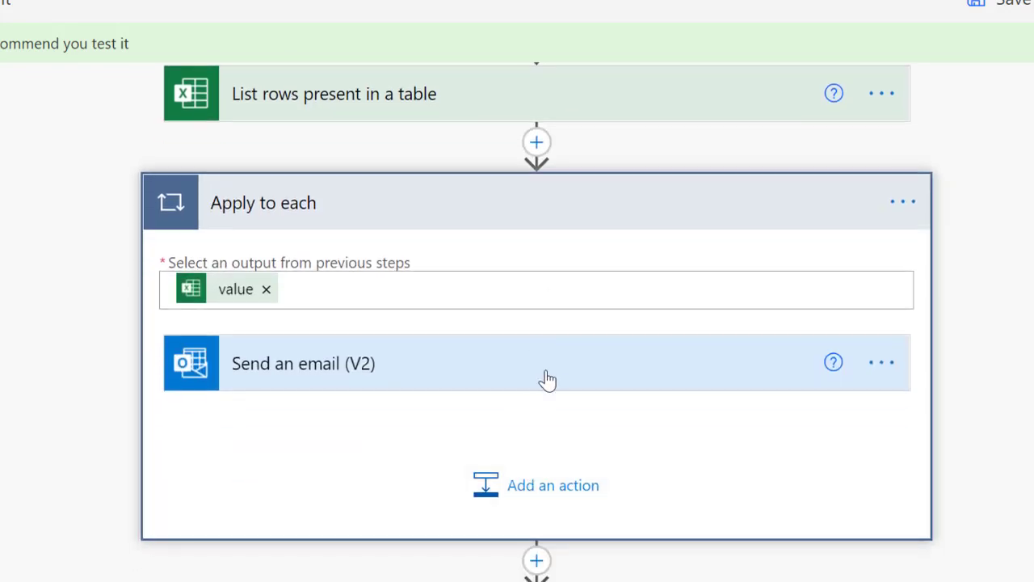
pyautogui.click(543, 379)
pyautogui.scroll(-10, 538, 381)
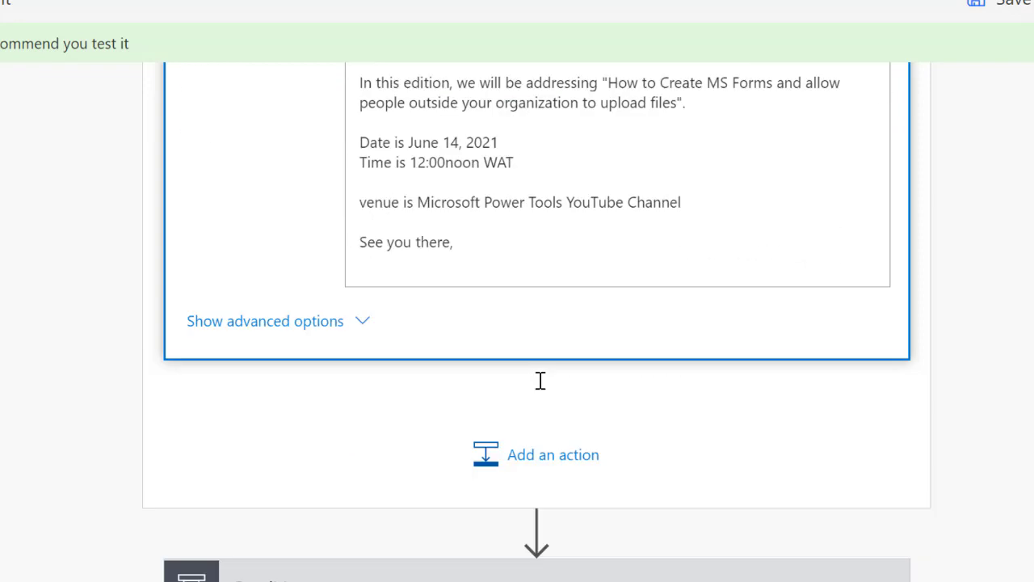
pyautogui.scroll(5, 536, 392)
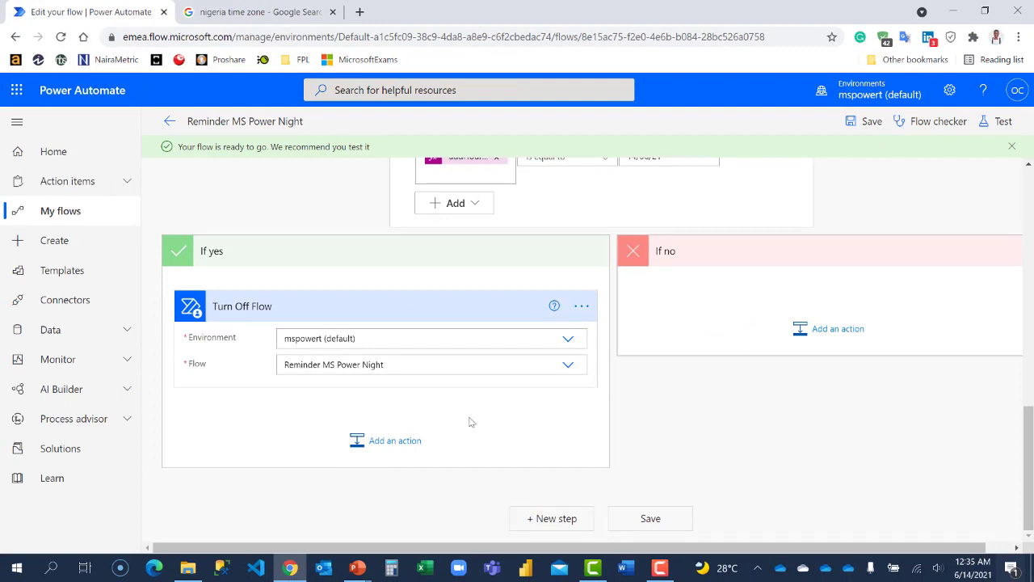
pyautogui.scroll(2, 459, 304)
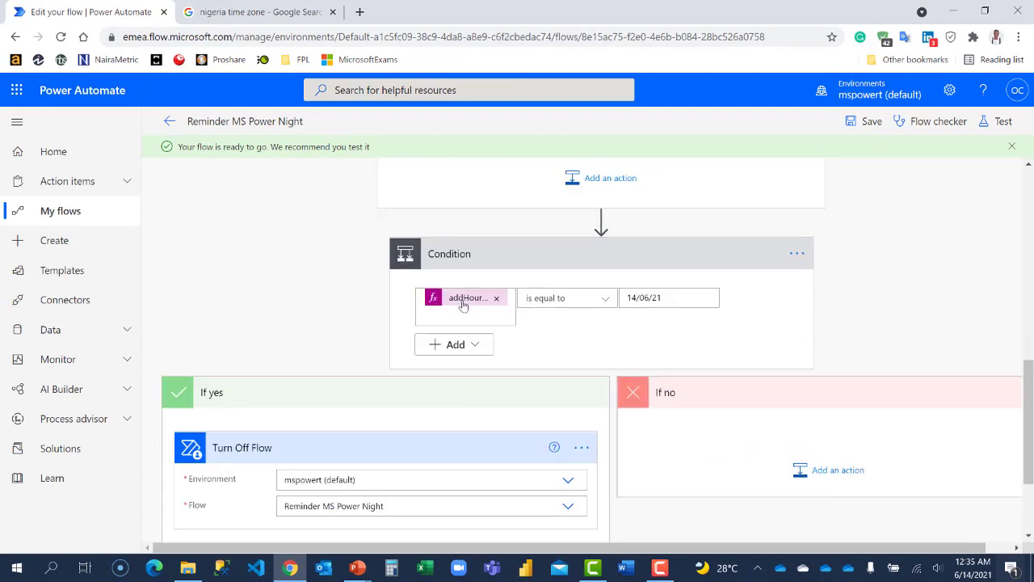
# Run a manual test of the flow and view the successful run
pyautogui.click(1000, 122)
pyautogui.click(835, 159)
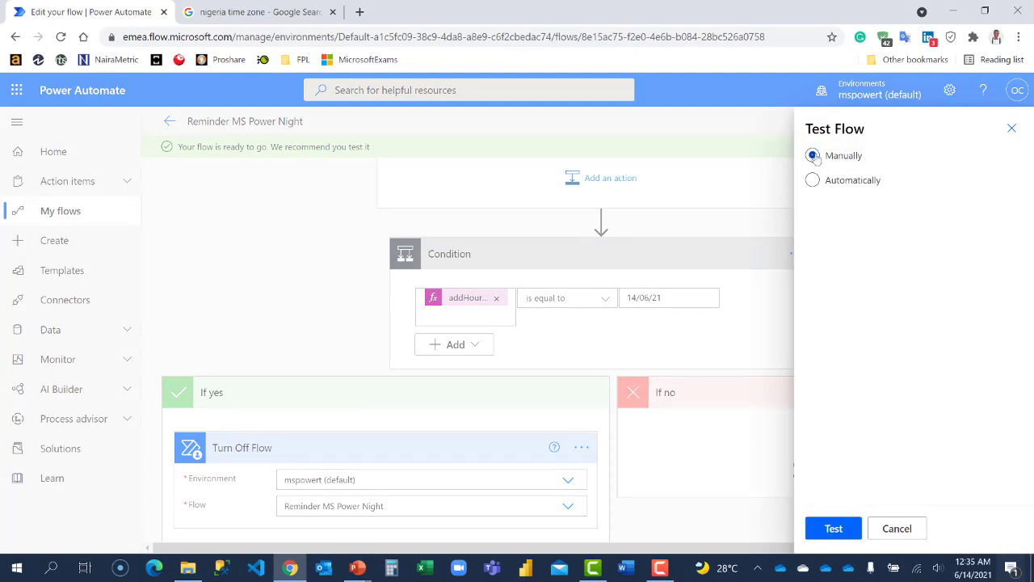
pyautogui.click(842, 527)
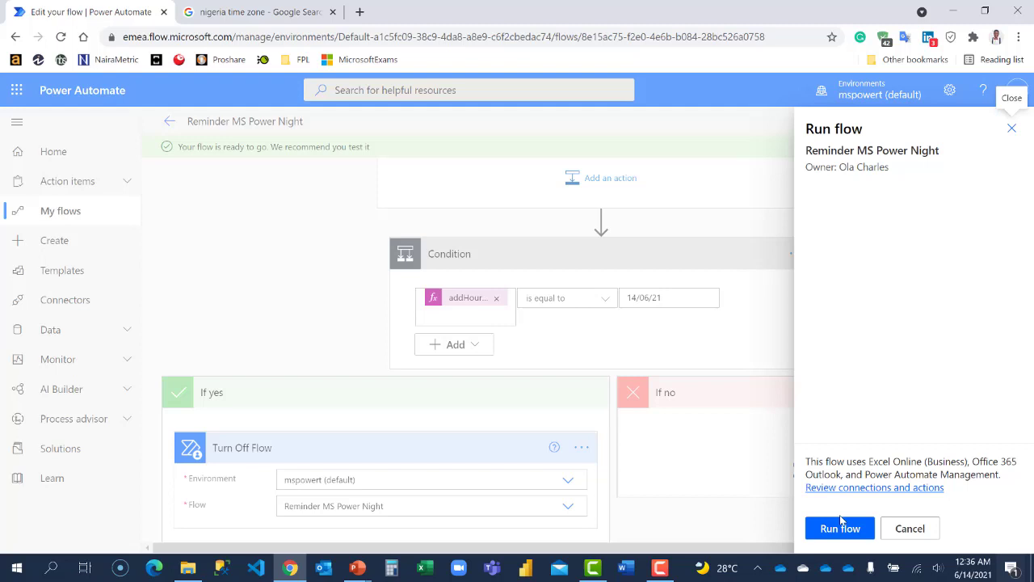
pyautogui.click(842, 527)
pyautogui.click(834, 529)
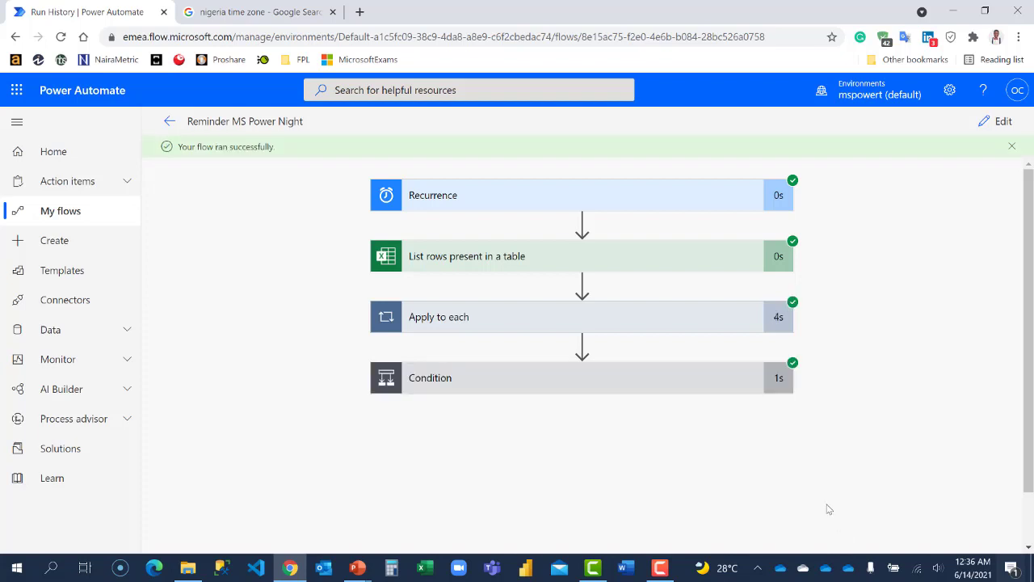
# Reload the My flows list so Reminder MS Power Night shows as turned off
pyautogui.click(53, 214)
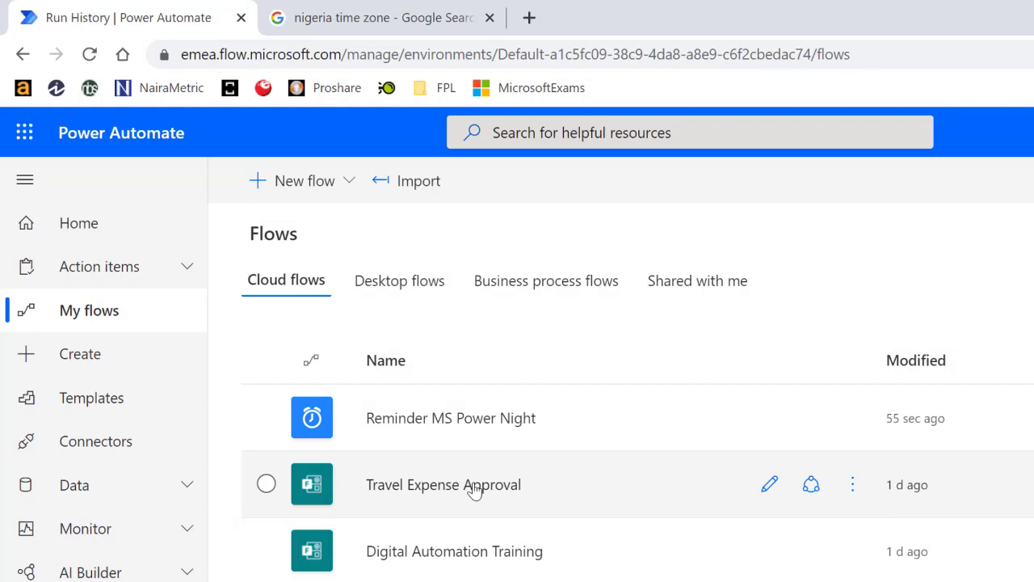
pyautogui.click(88, 54)
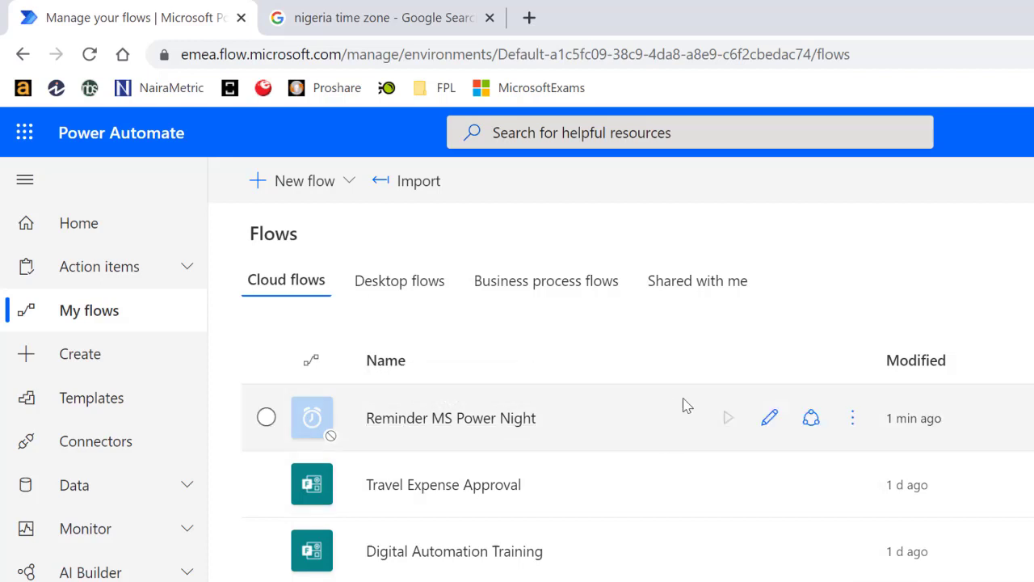
# Open Reminder MS Power Night's details and run Flow checker to see the 'This flow is off' warning
pyautogui.click(482, 419)
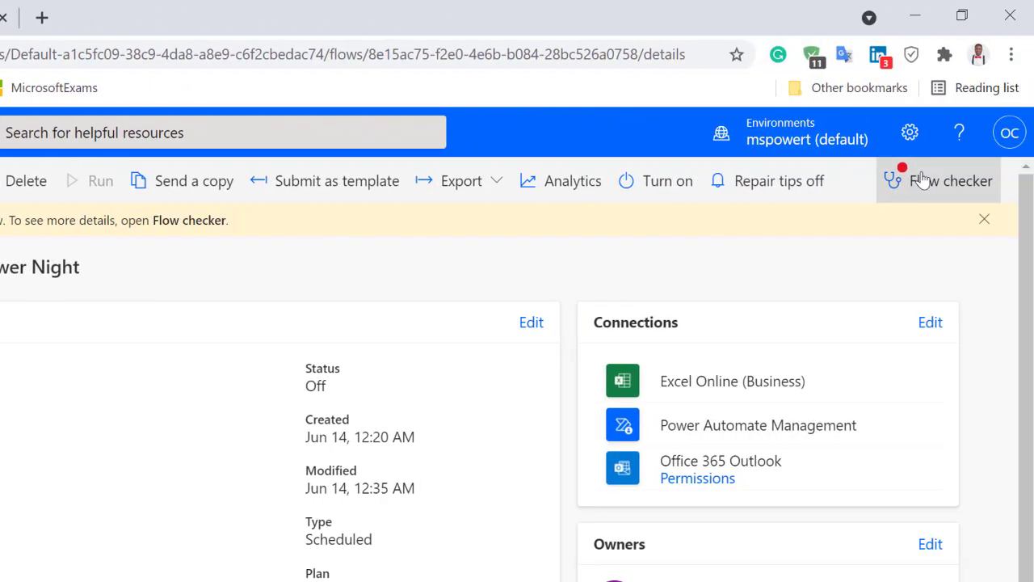
pyautogui.click(922, 180)
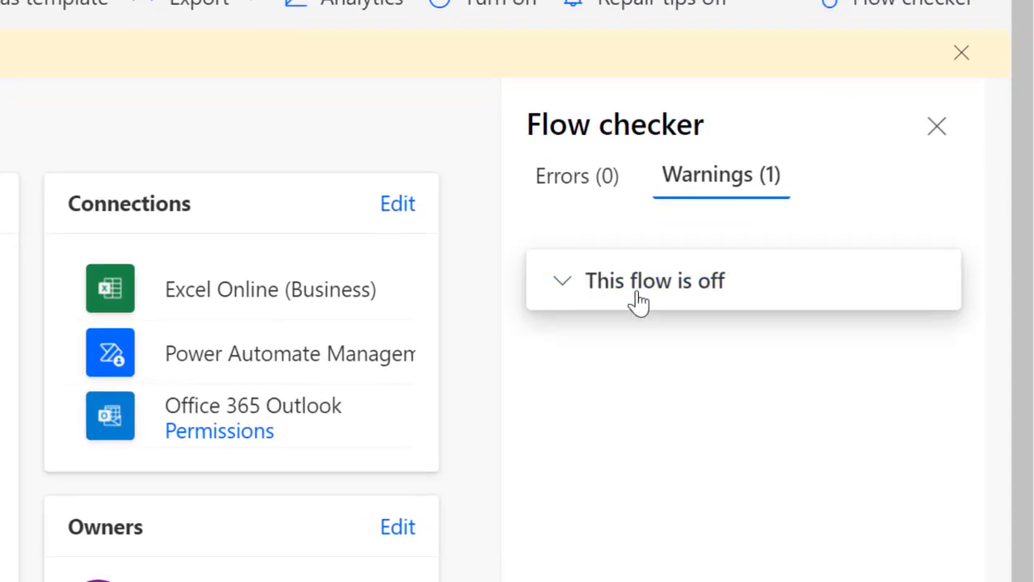